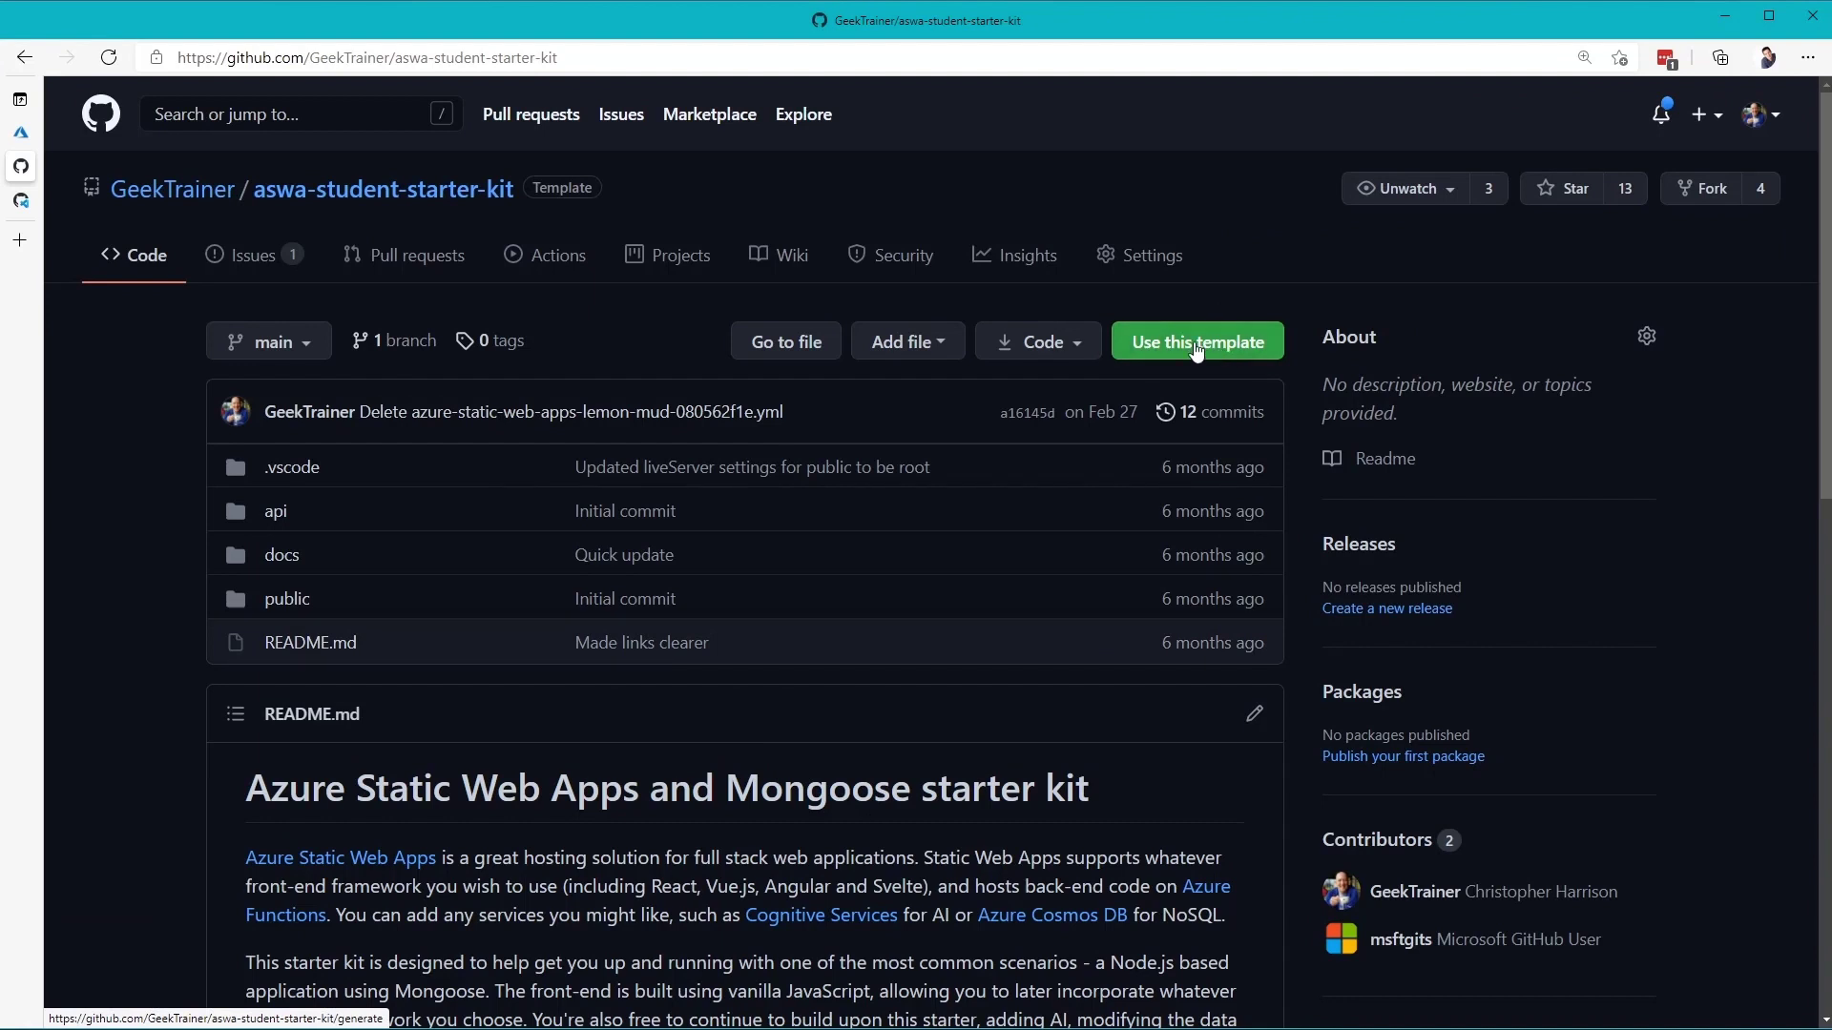
# Create a private repository named tasks-demo from the aswa-student-starter-kit template
pyautogui.click(1200, 355)
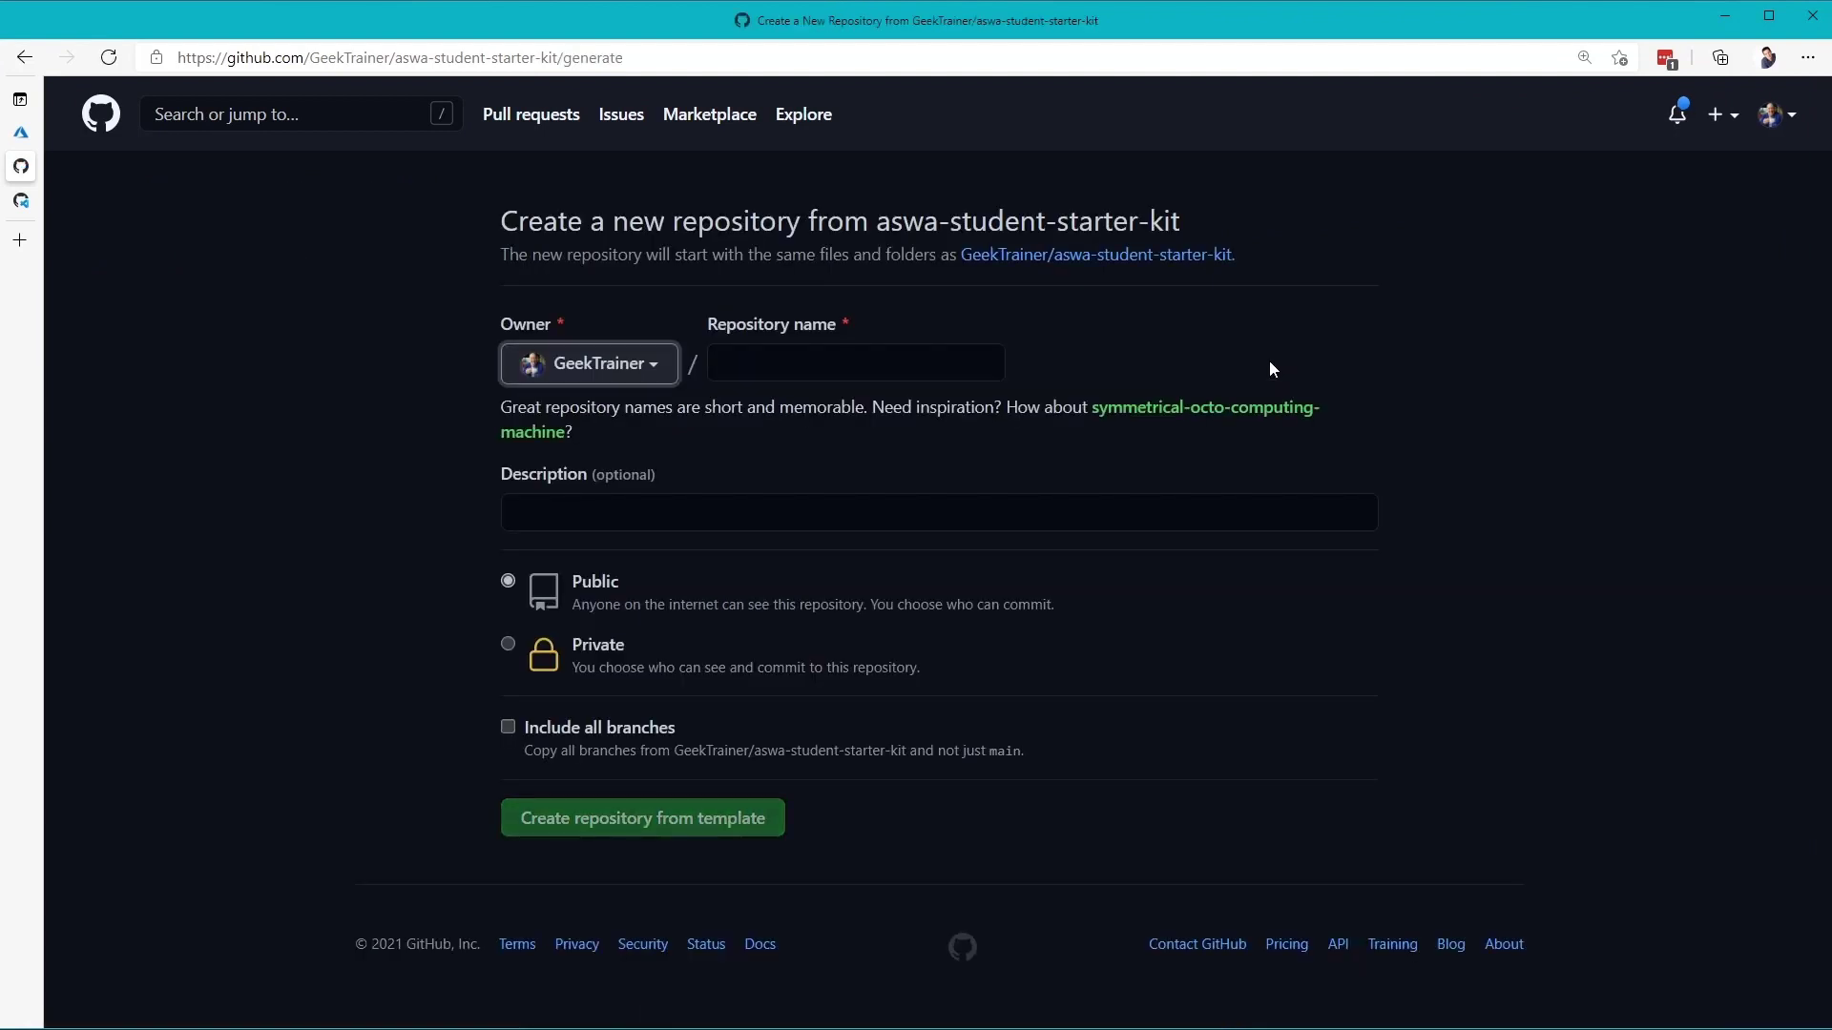
pyautogui.click(774, 361)
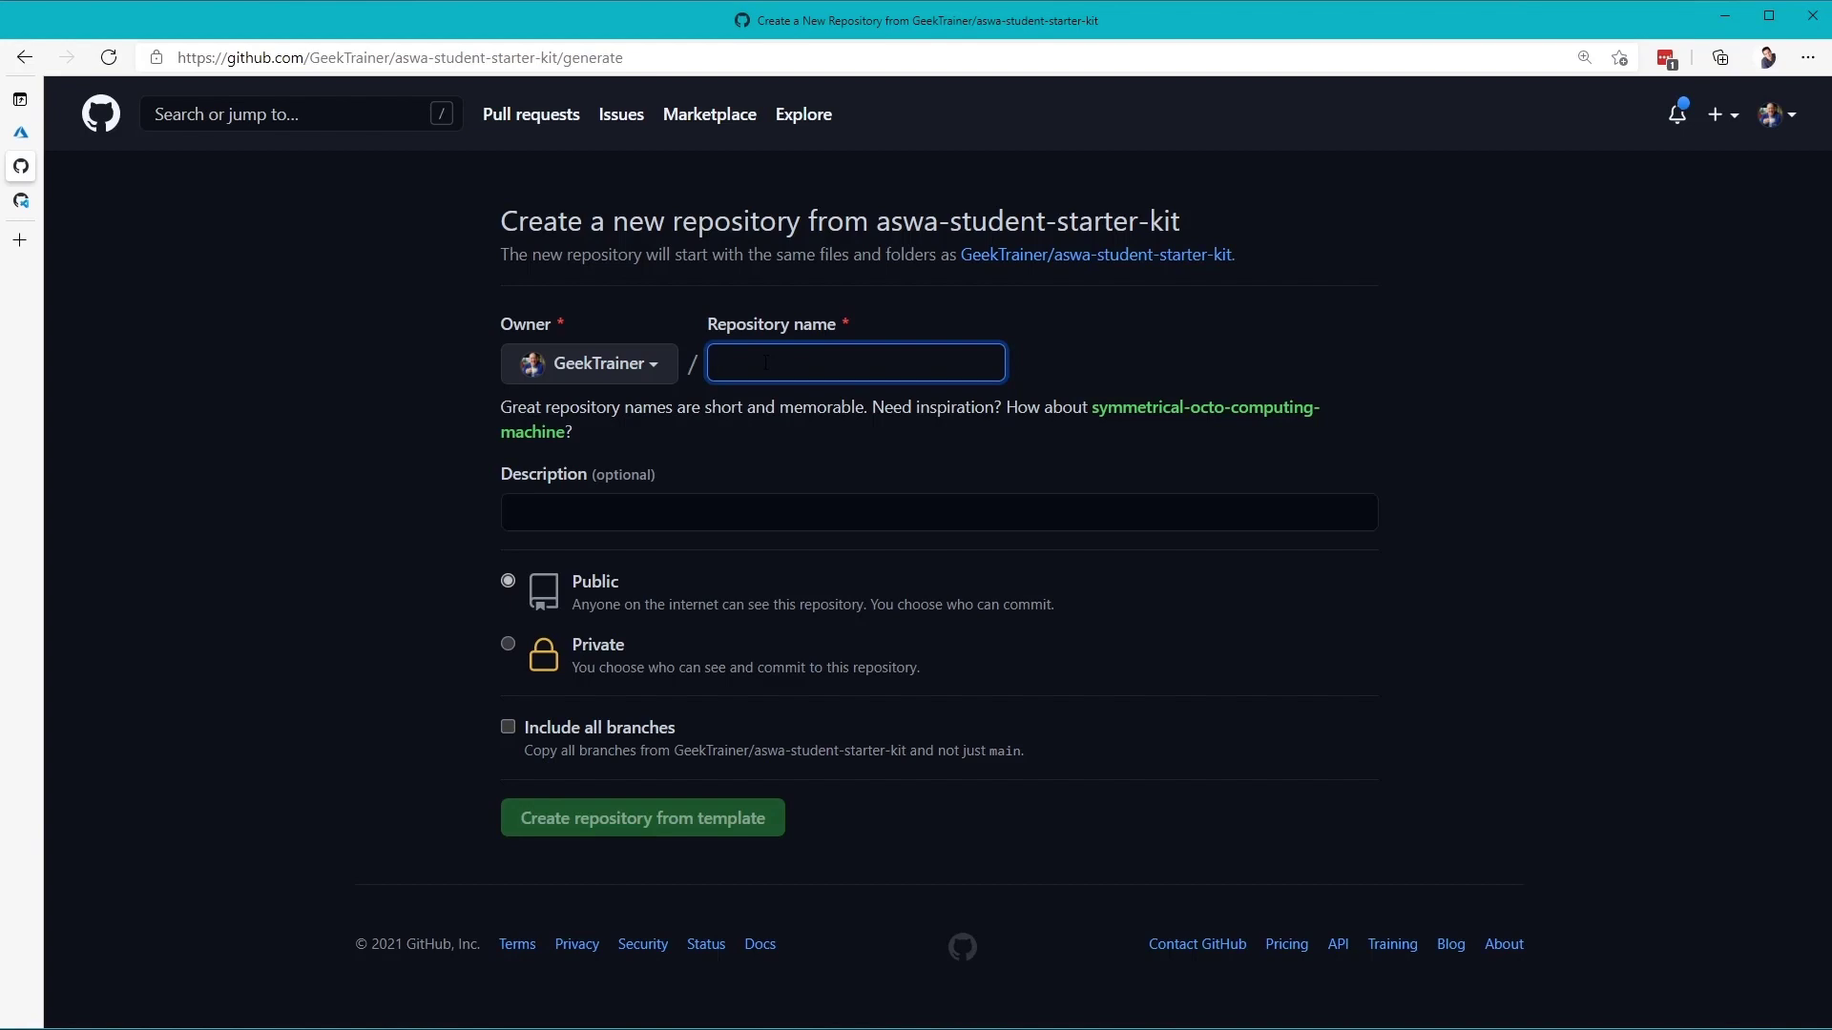
pyautogui.write('tasks-demo')
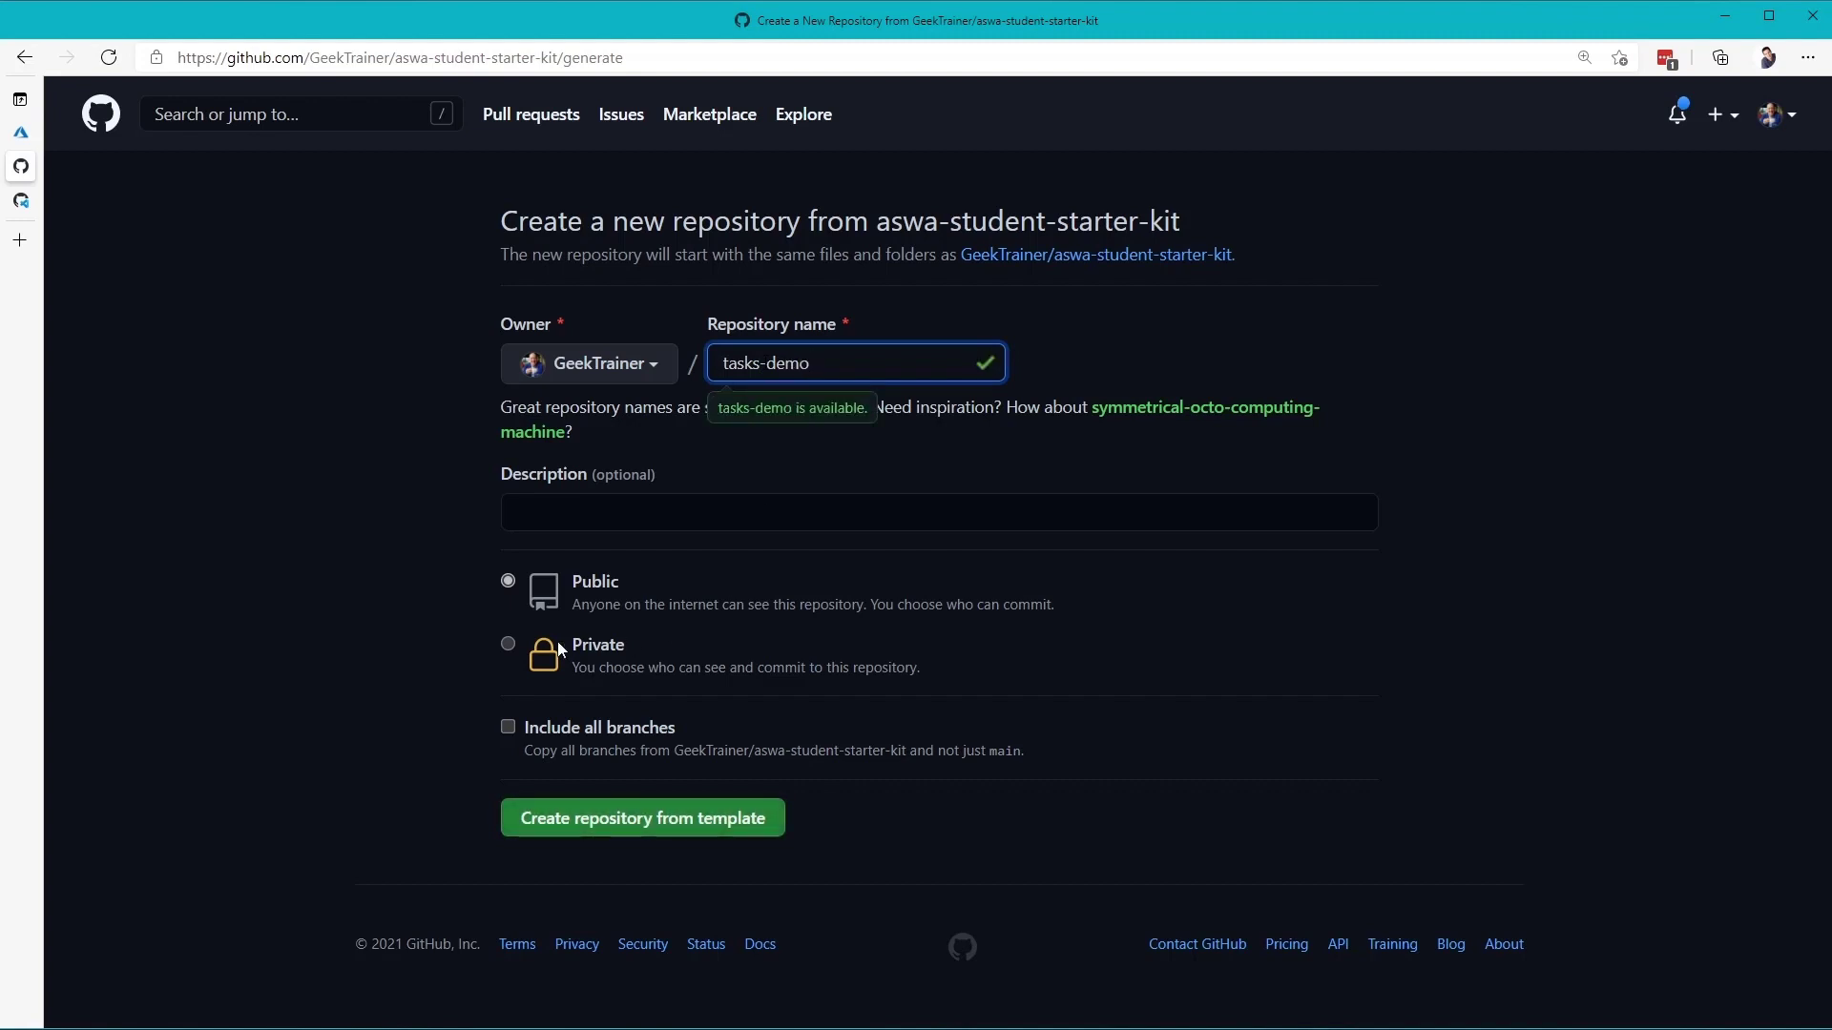
pyautogui.click(508, 646)
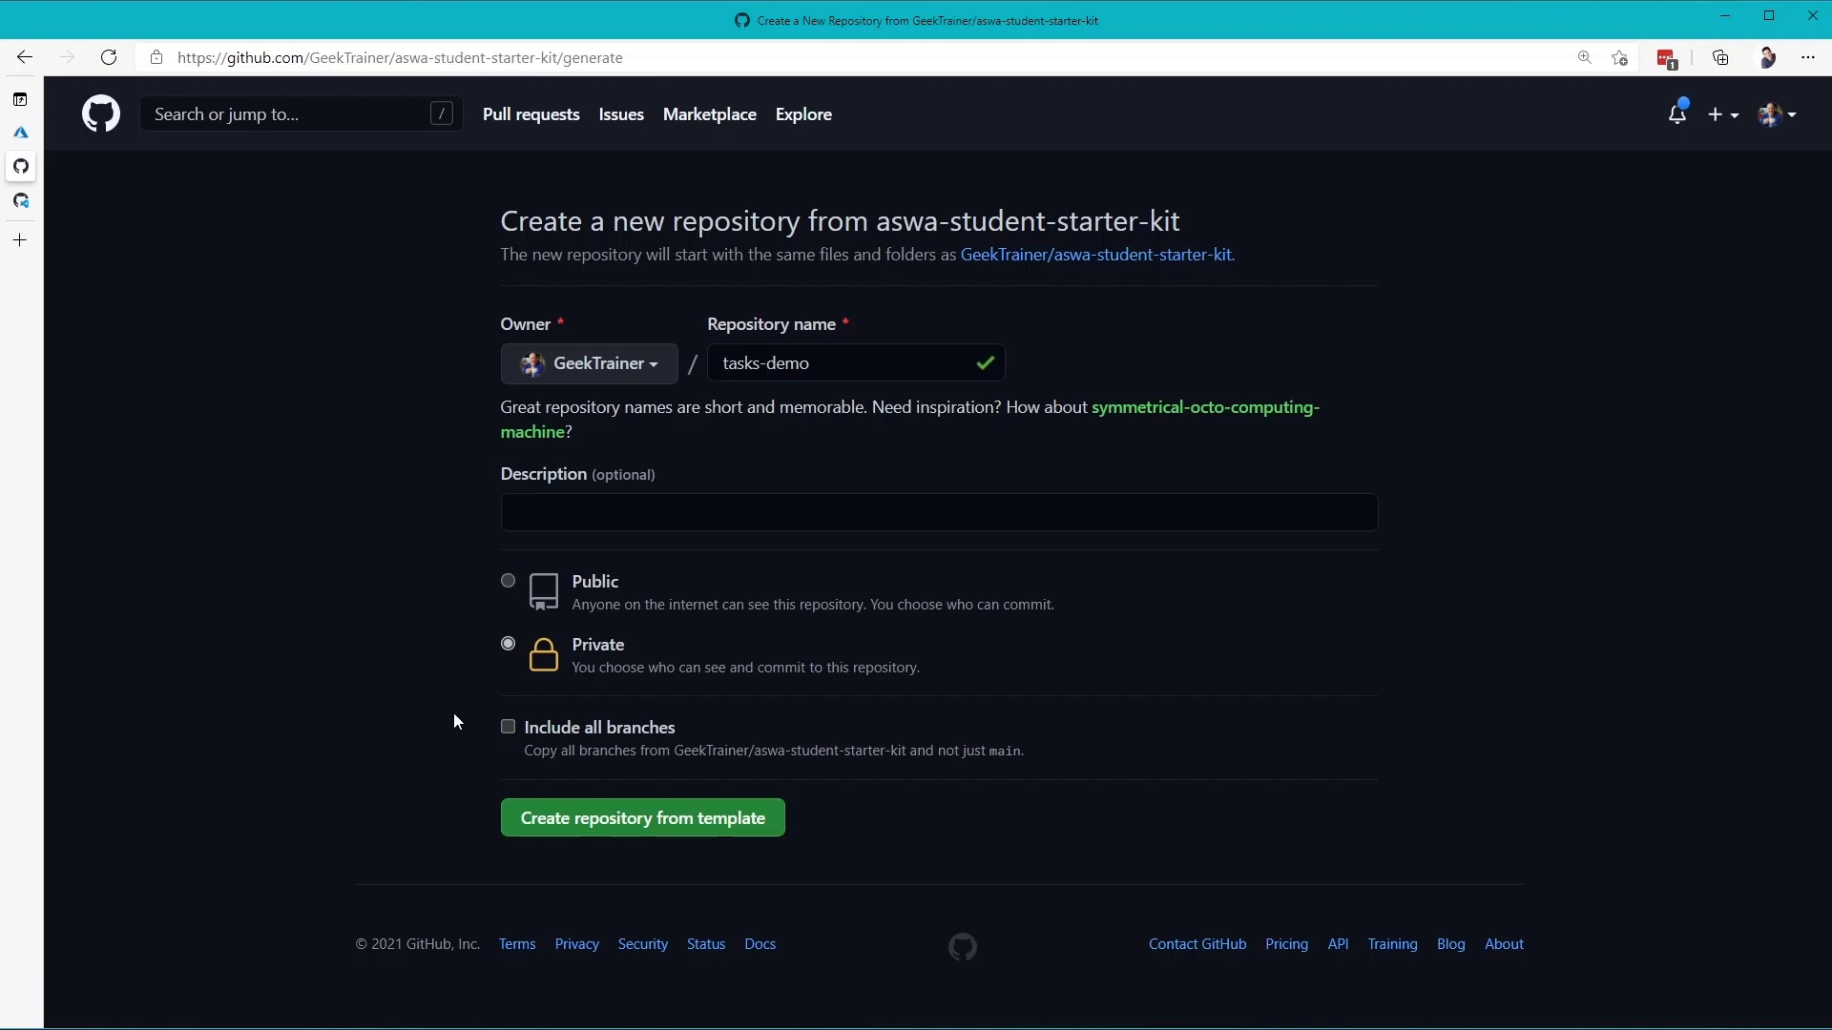
pyautogui.click(652, 829)
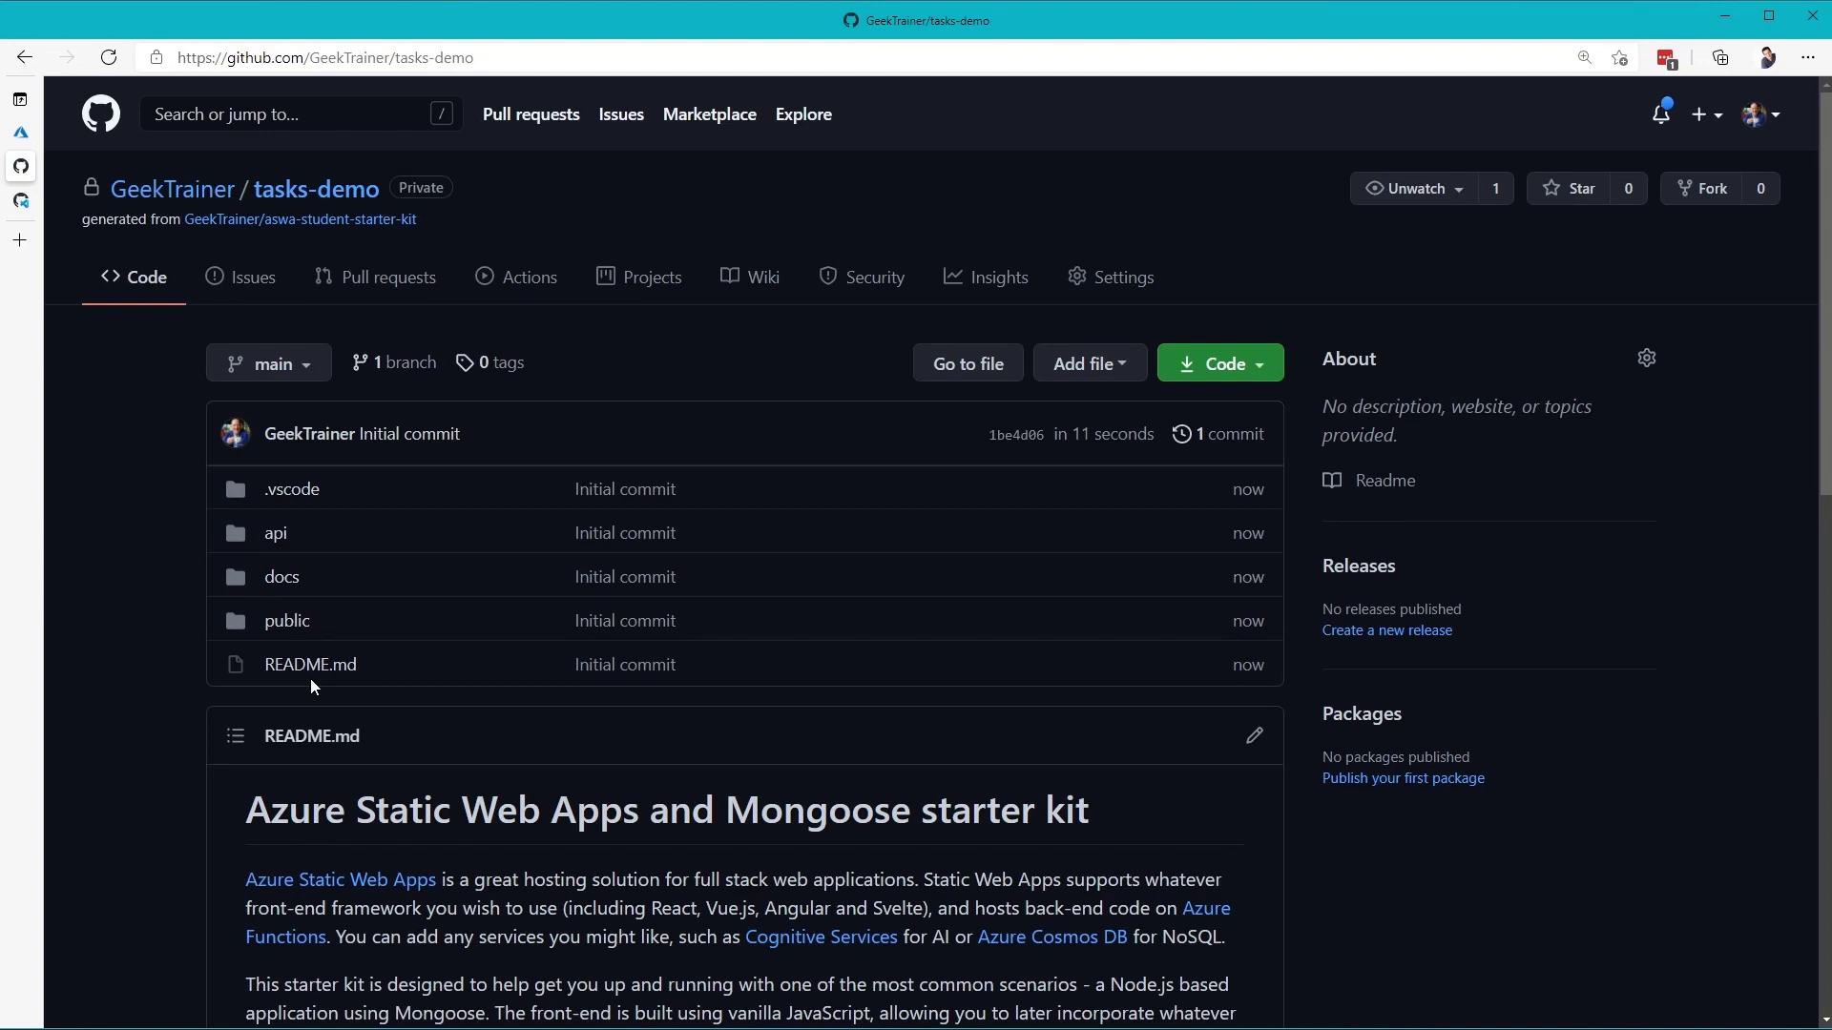
# Switch to the Azure portal, find Static Web App (preview) in the marketplace by searching for "static", and start creating it
pyautogui.click(19, 134)
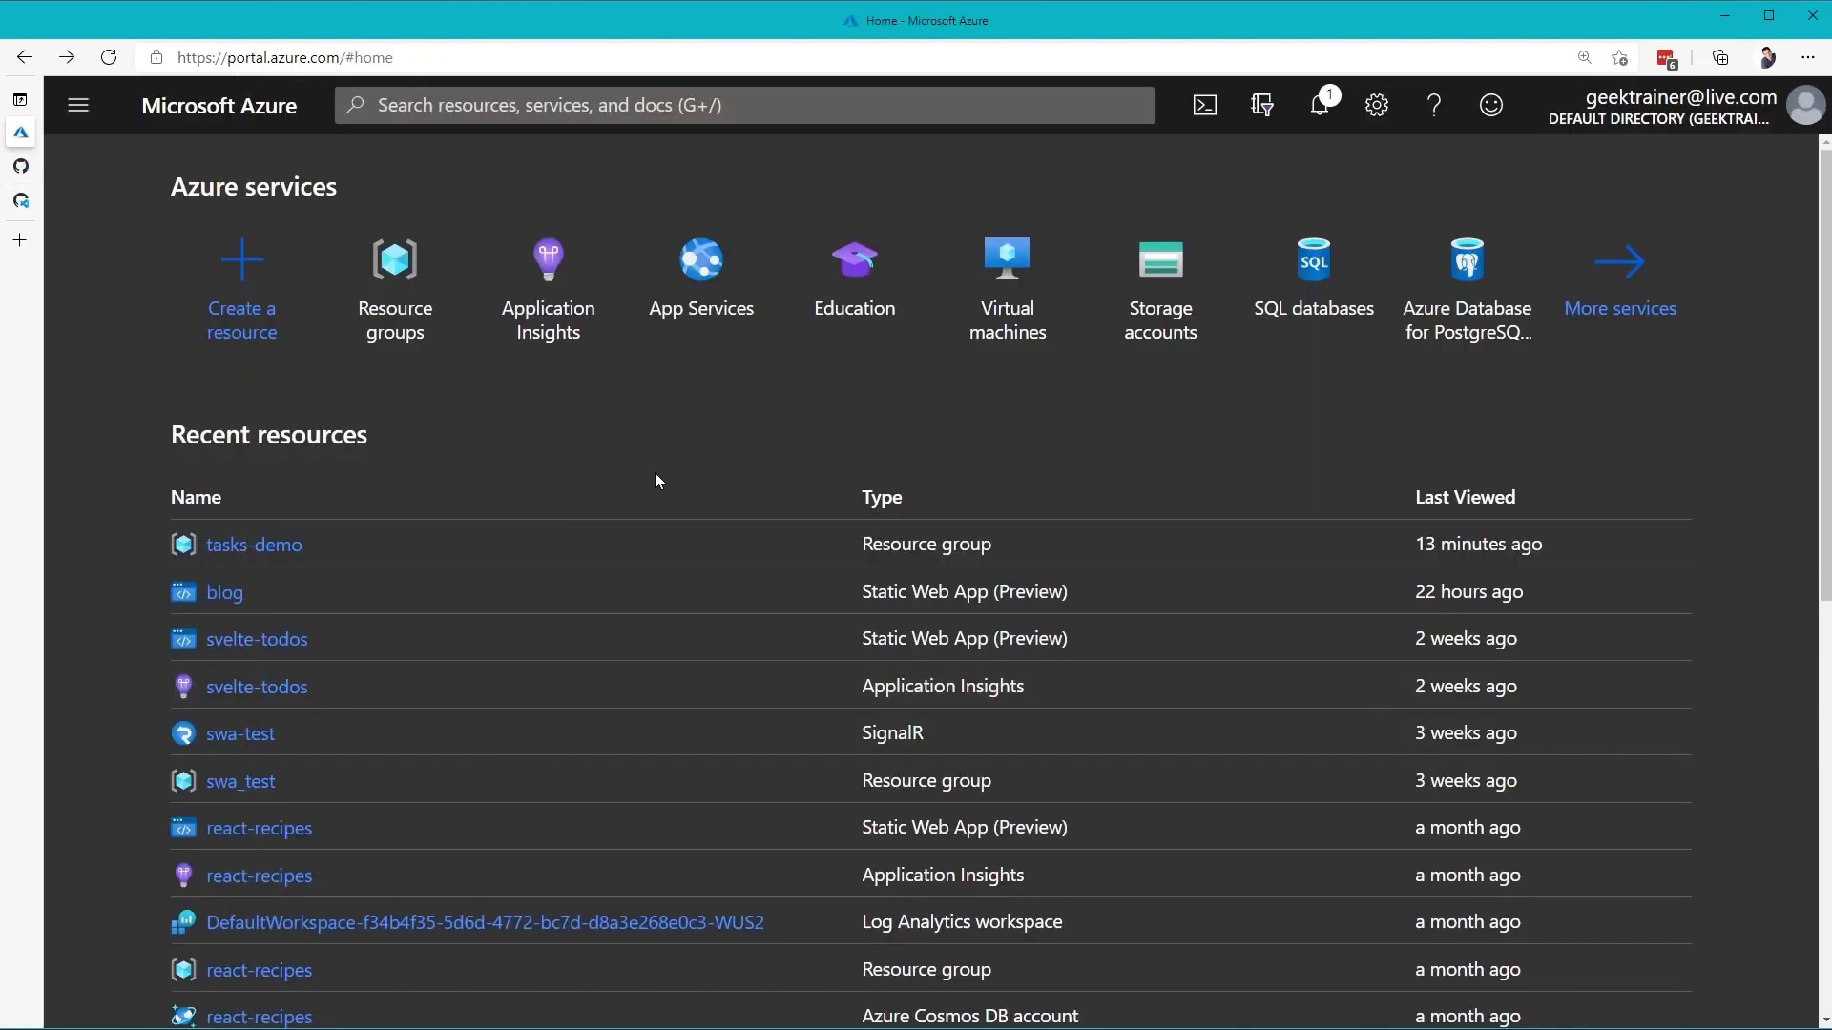
pyautogui.click(251, 319)
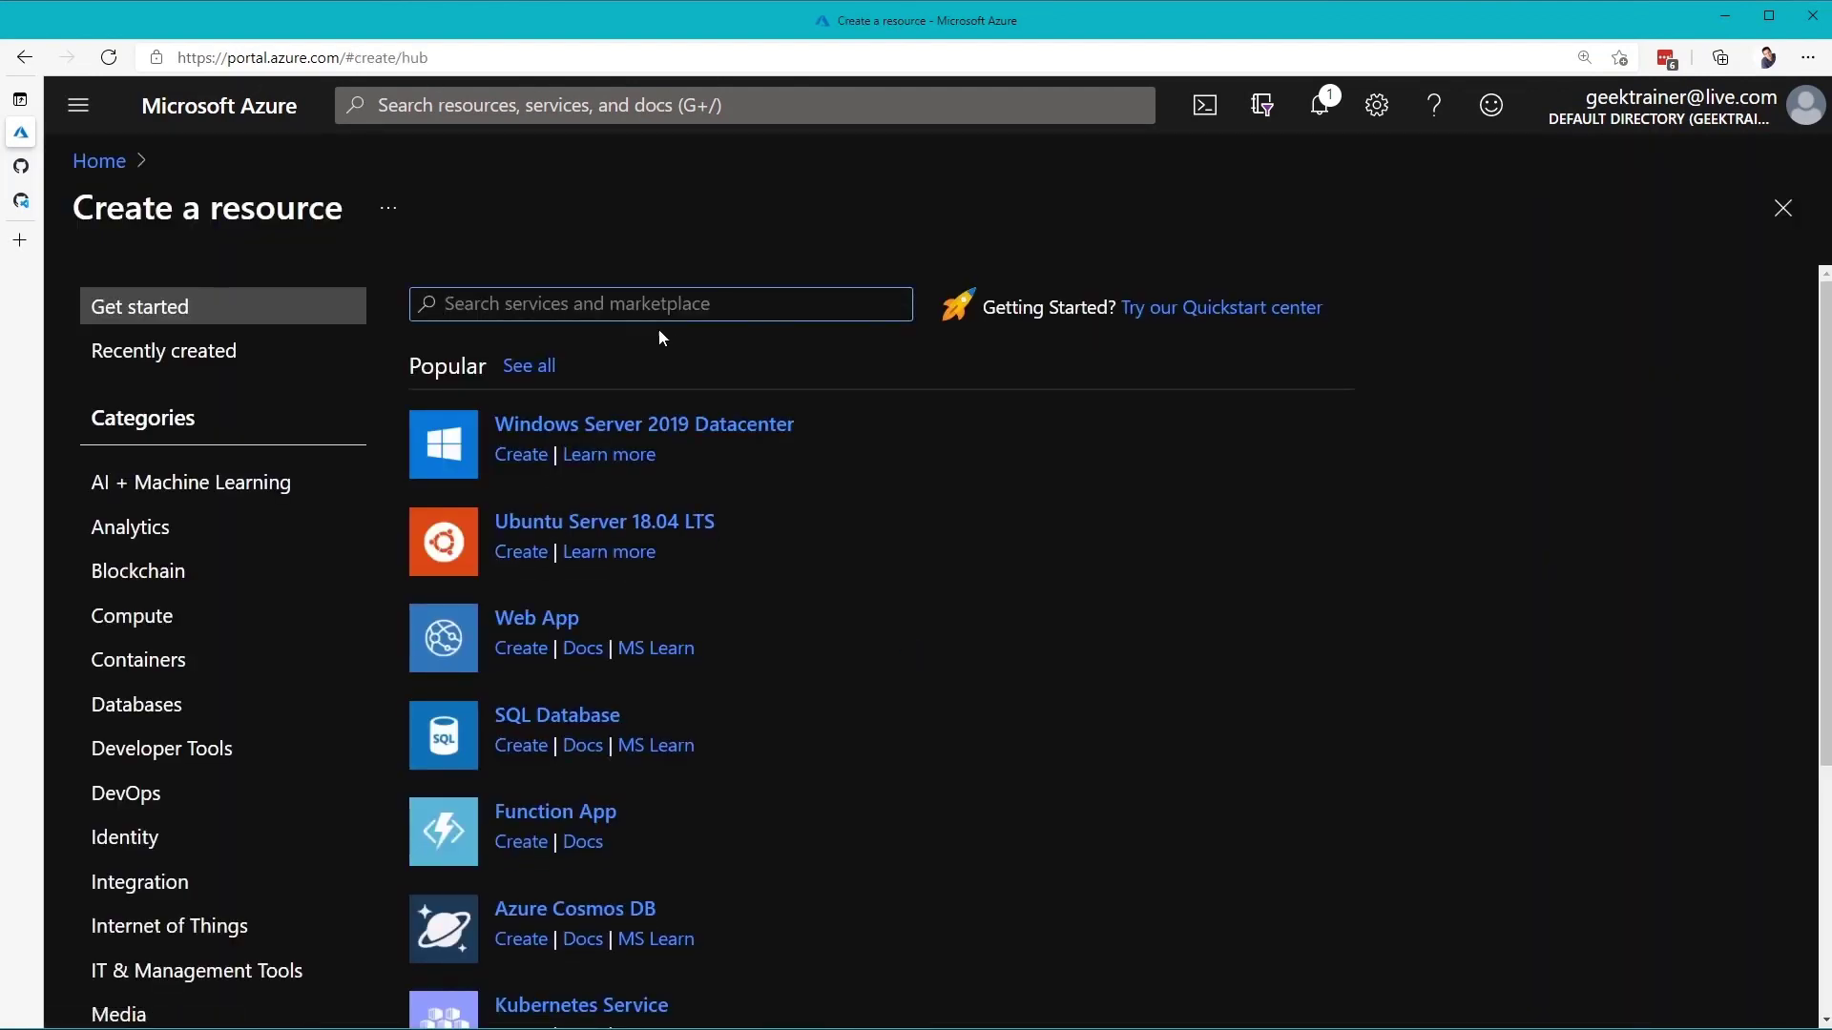
pyautogui.write('stat')
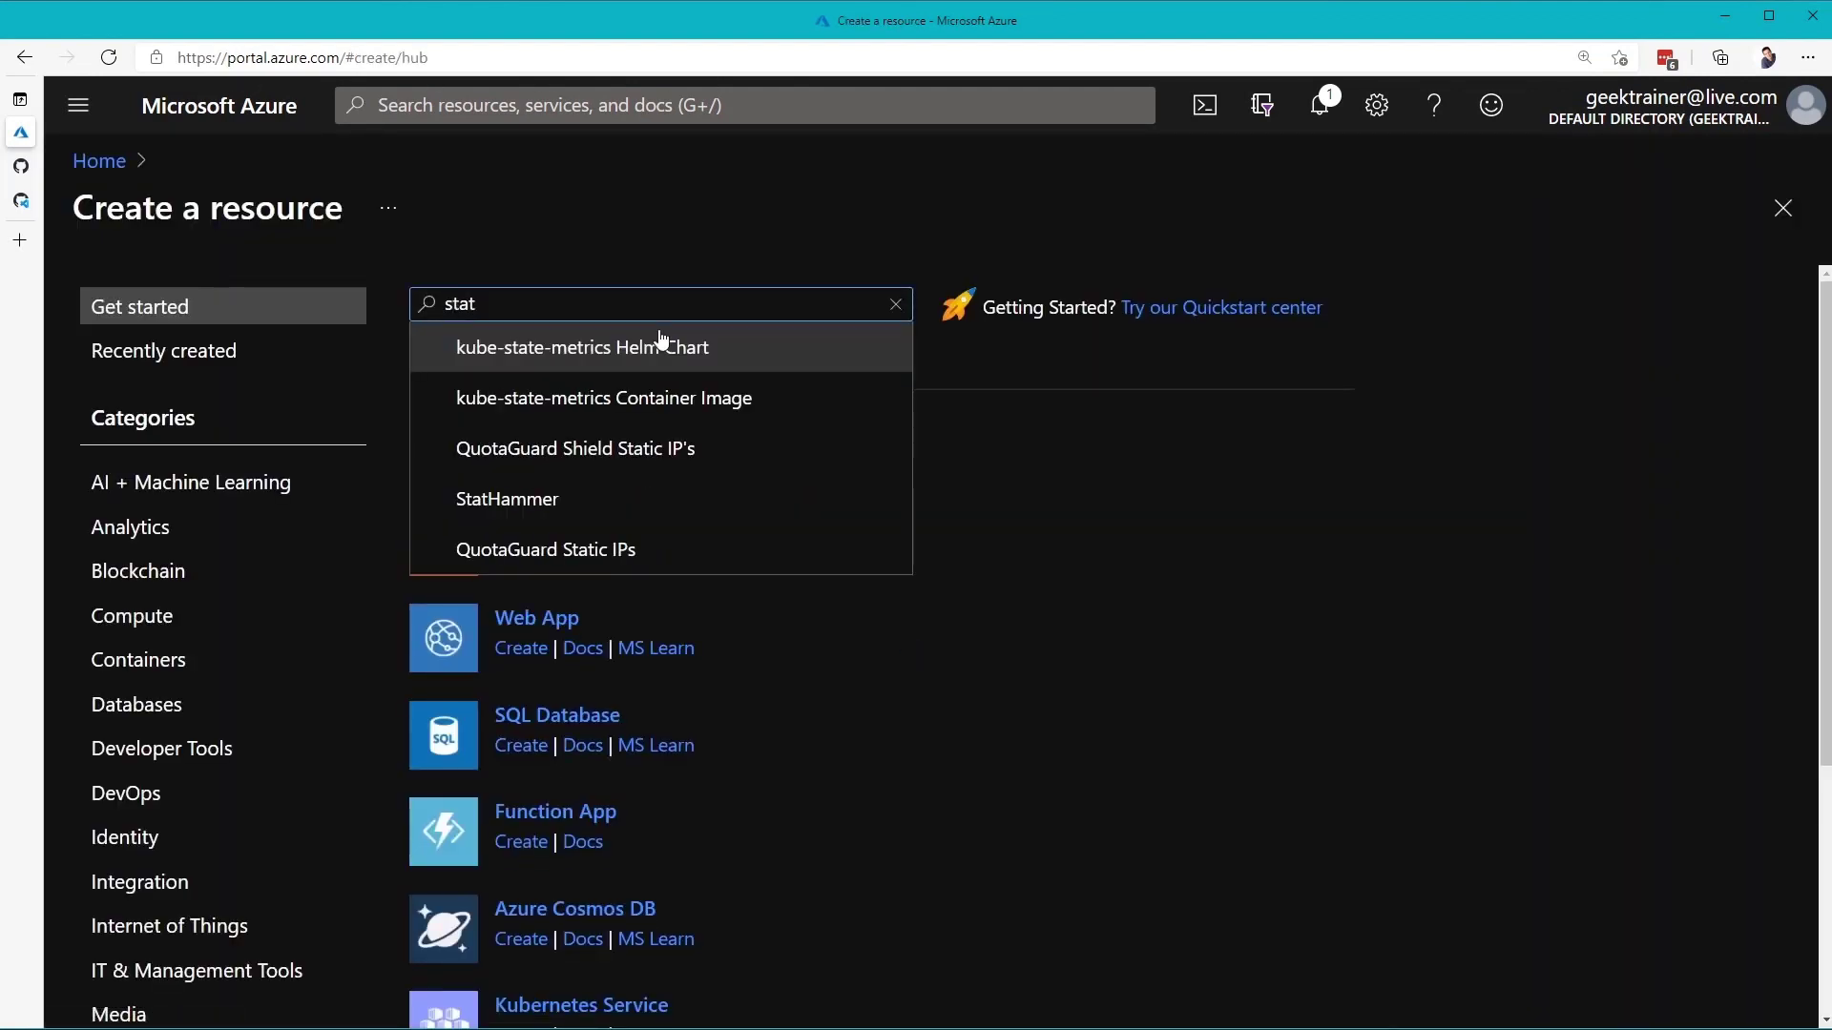
pyautogui.write('ic')
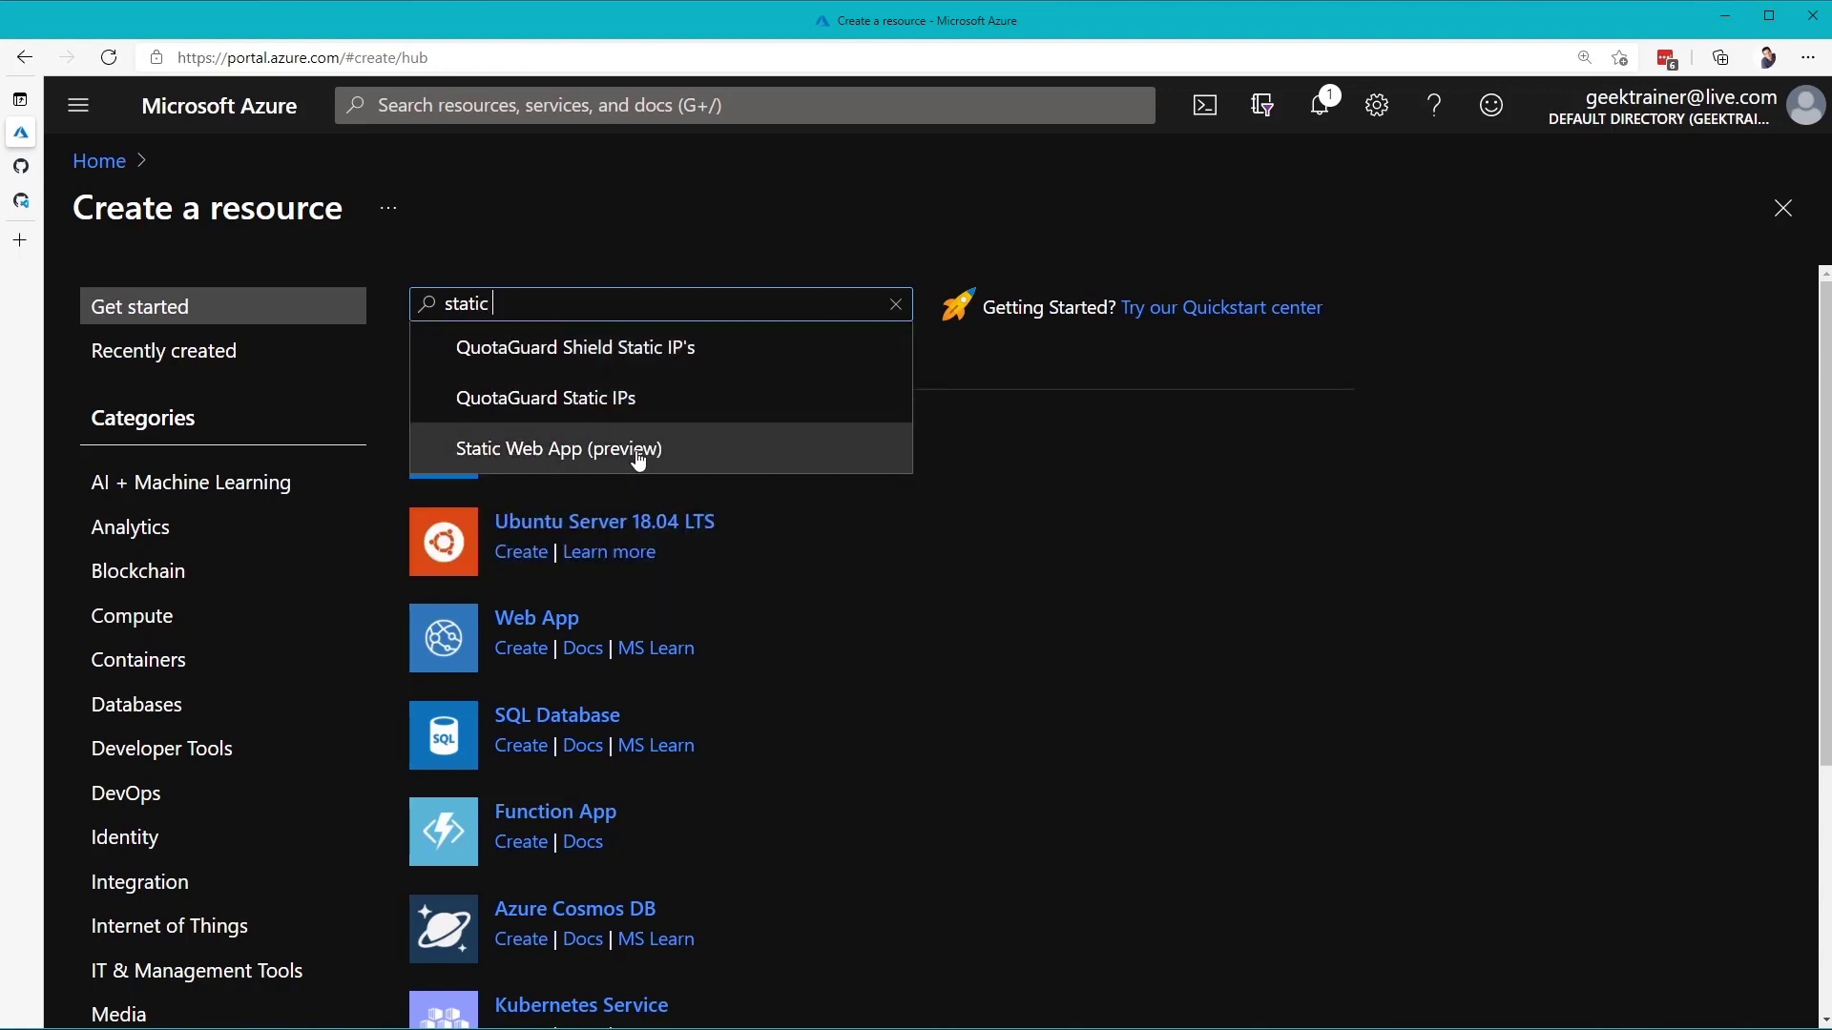
pyautogui.click(635, 448)
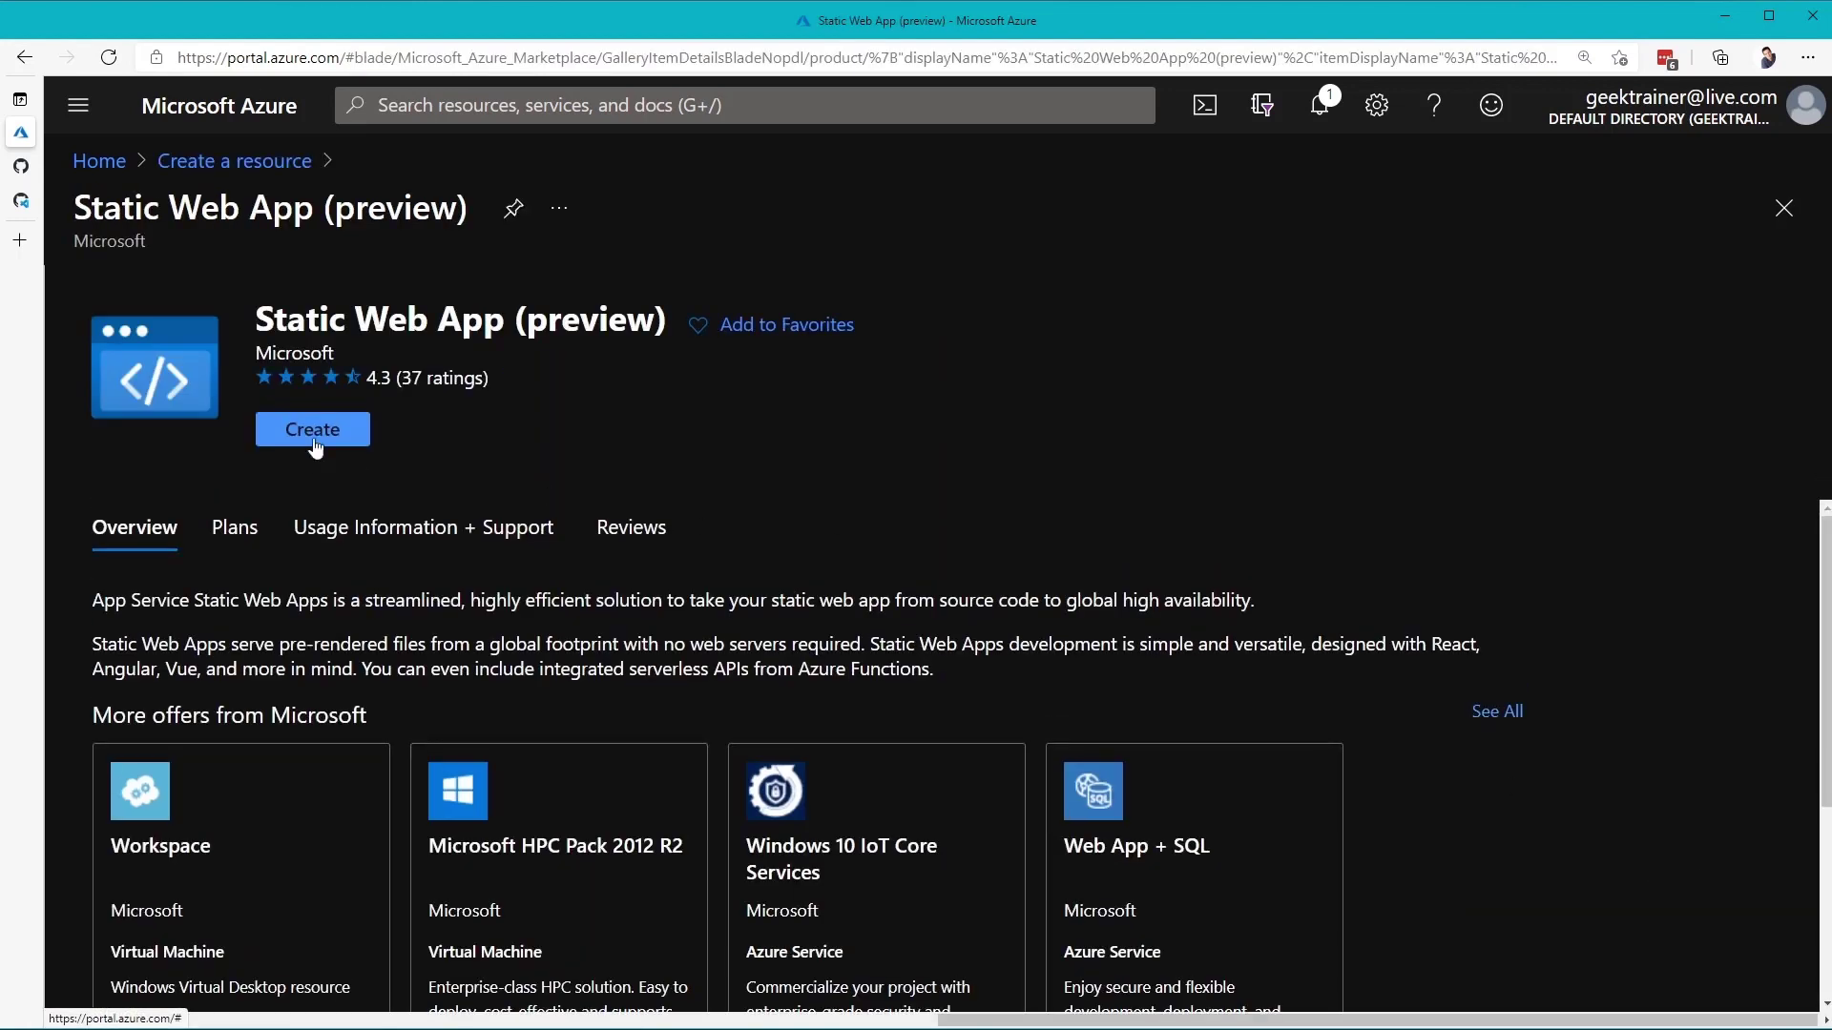
pyautogui.click(319, 437)
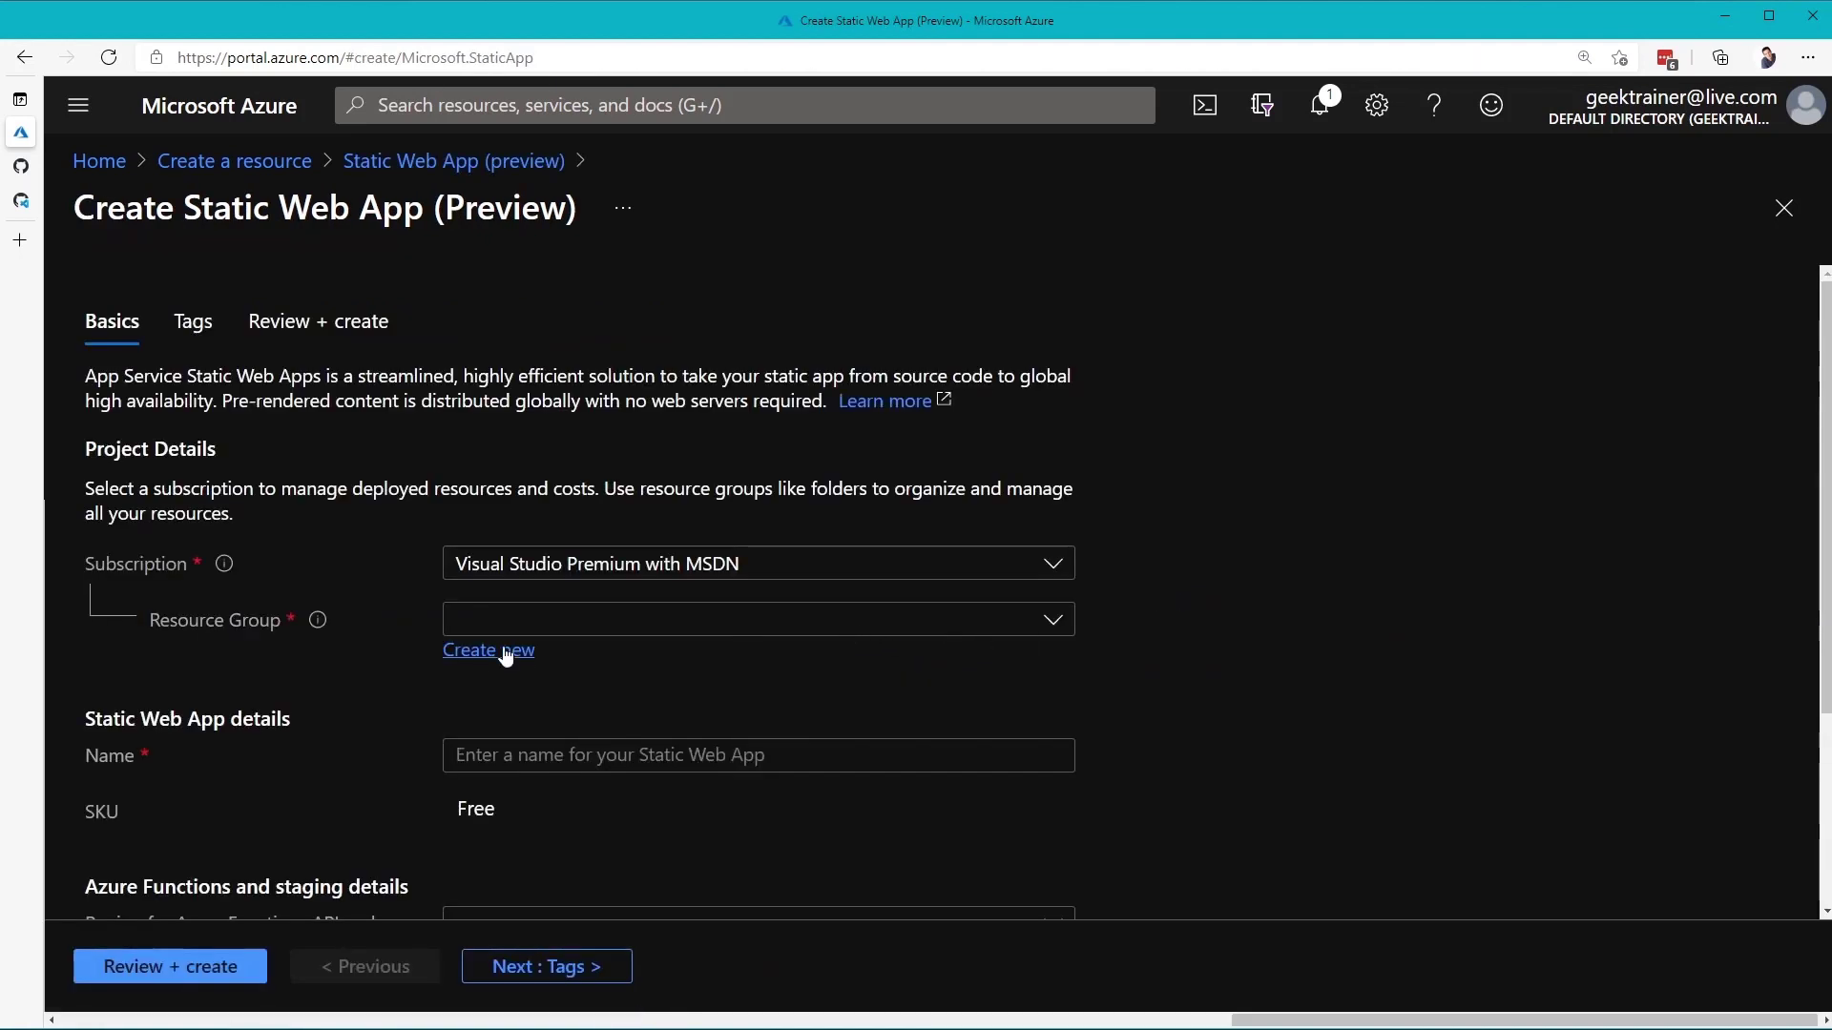
# Create a new resource group named tasks-demo for the static web app
pyautogui.click(506, 655)
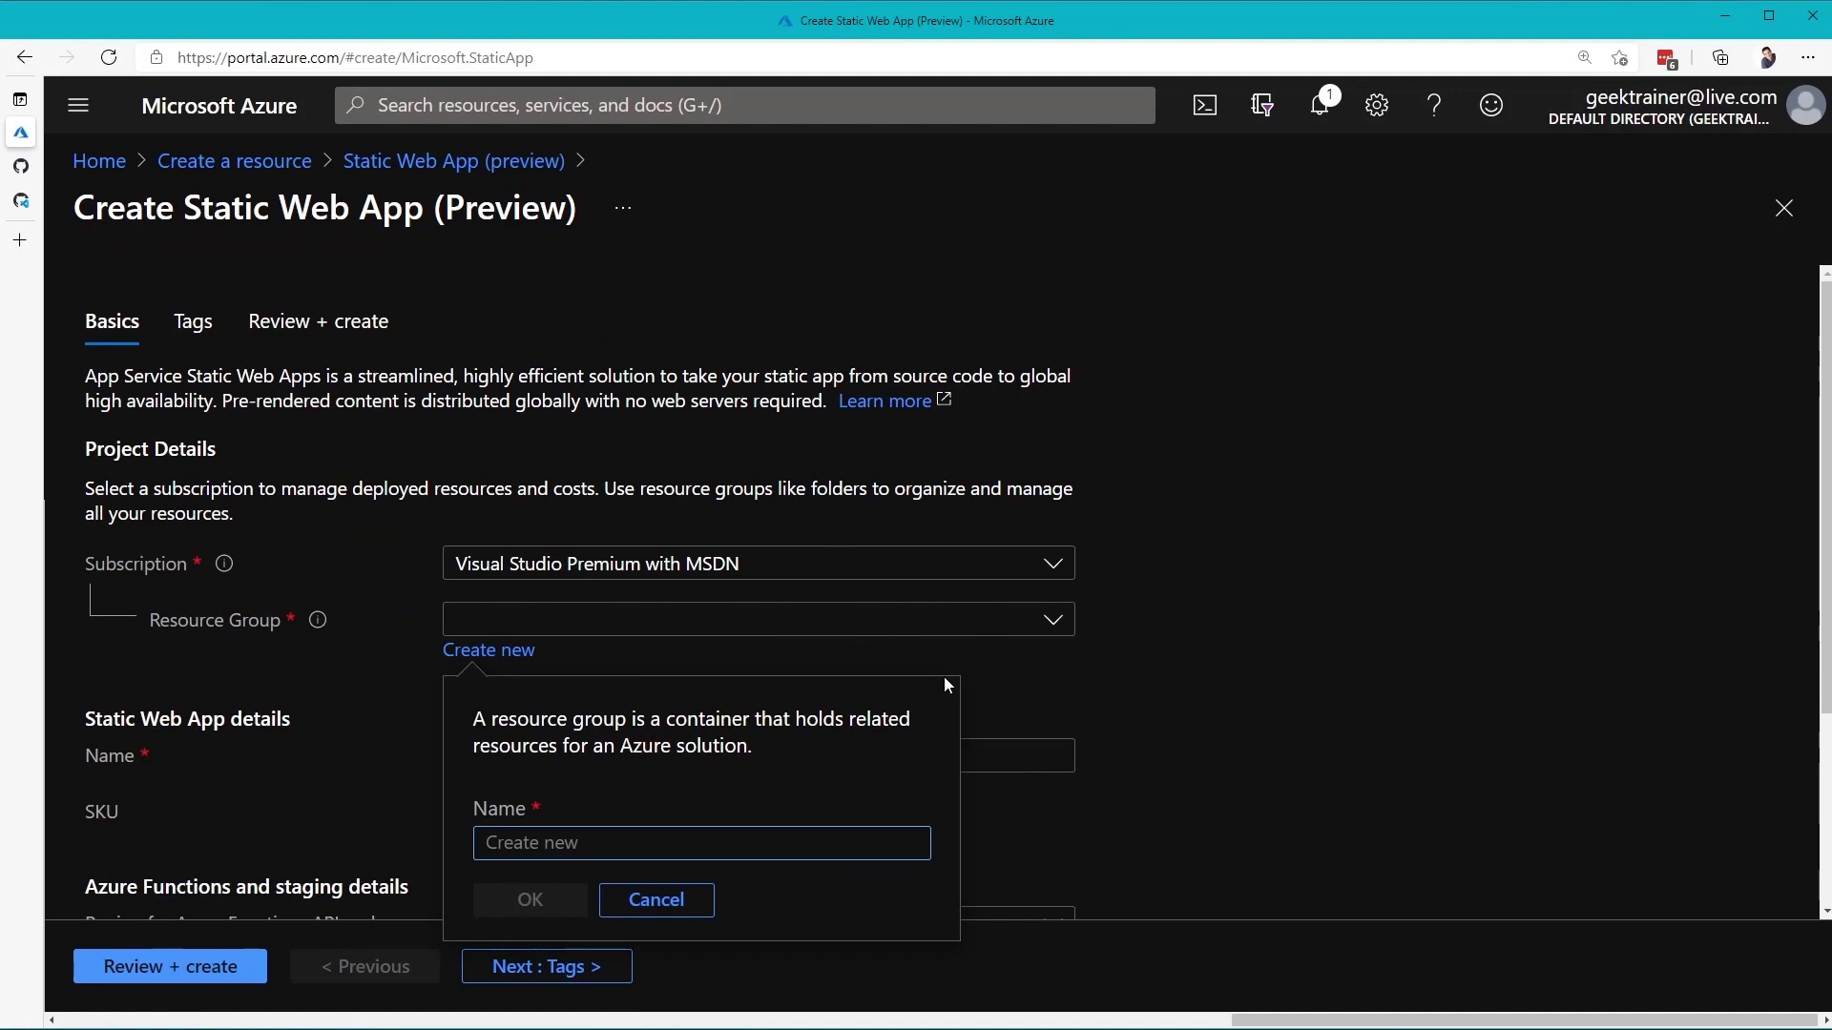
pyautogui.write('tasks')
pyautogui.press('BackSpace')
pyautogui.press('BackSpace')
pyautogui.write('sks-demo')
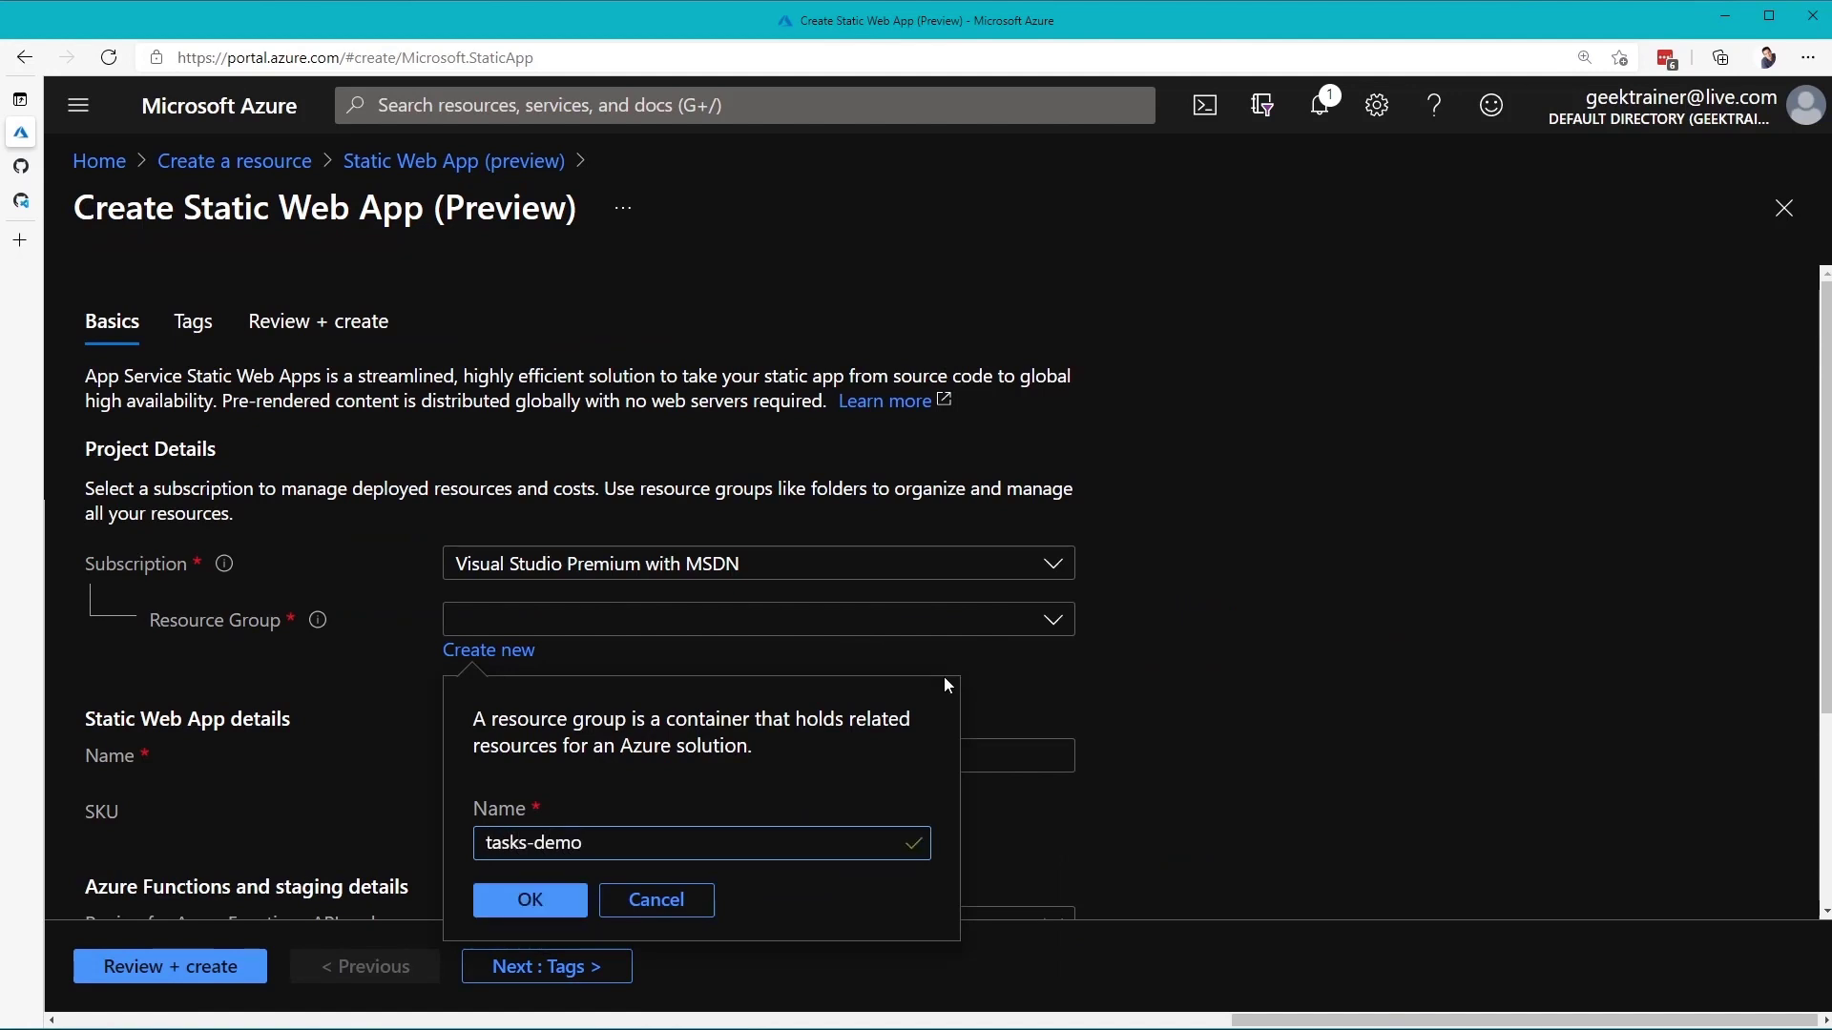
pyautogui.click(536, 898)
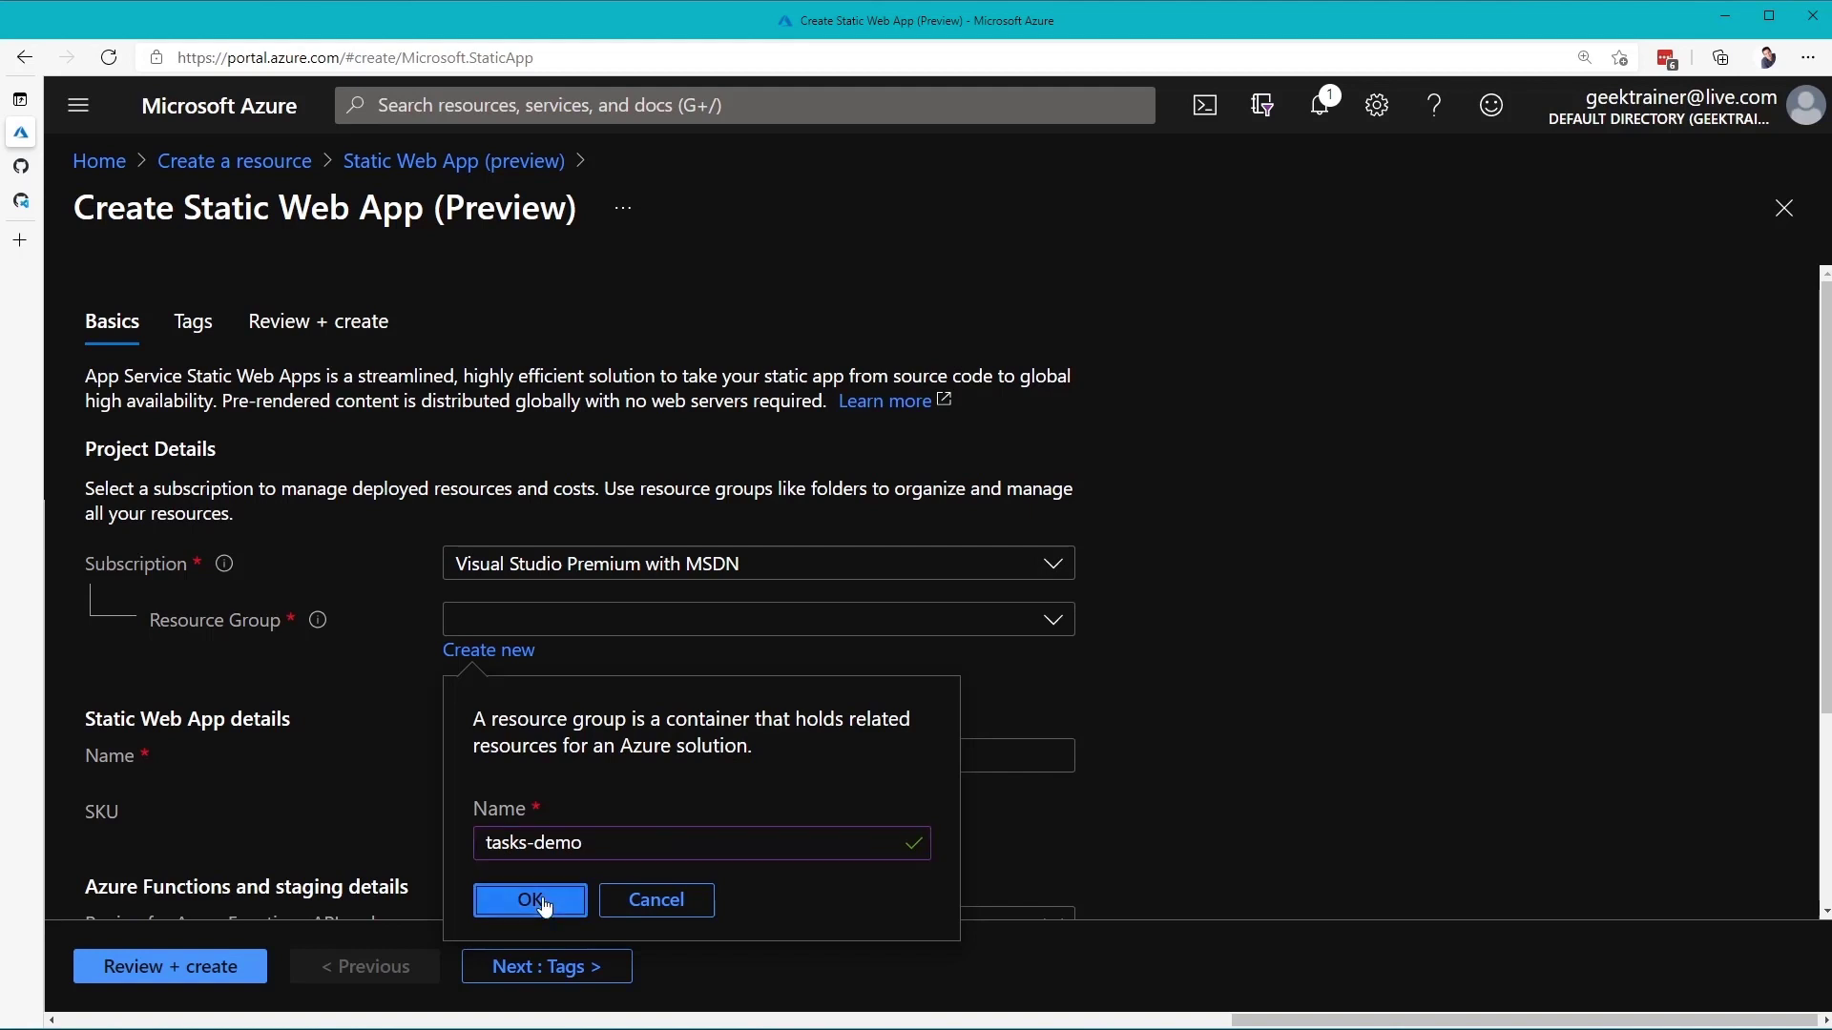
# Name the static web app tasks-demo and set its Azure Functions and staging region to West US 2
pyautogui.scroll(-3, 345, 696)
pyautogui.click(672, 468)
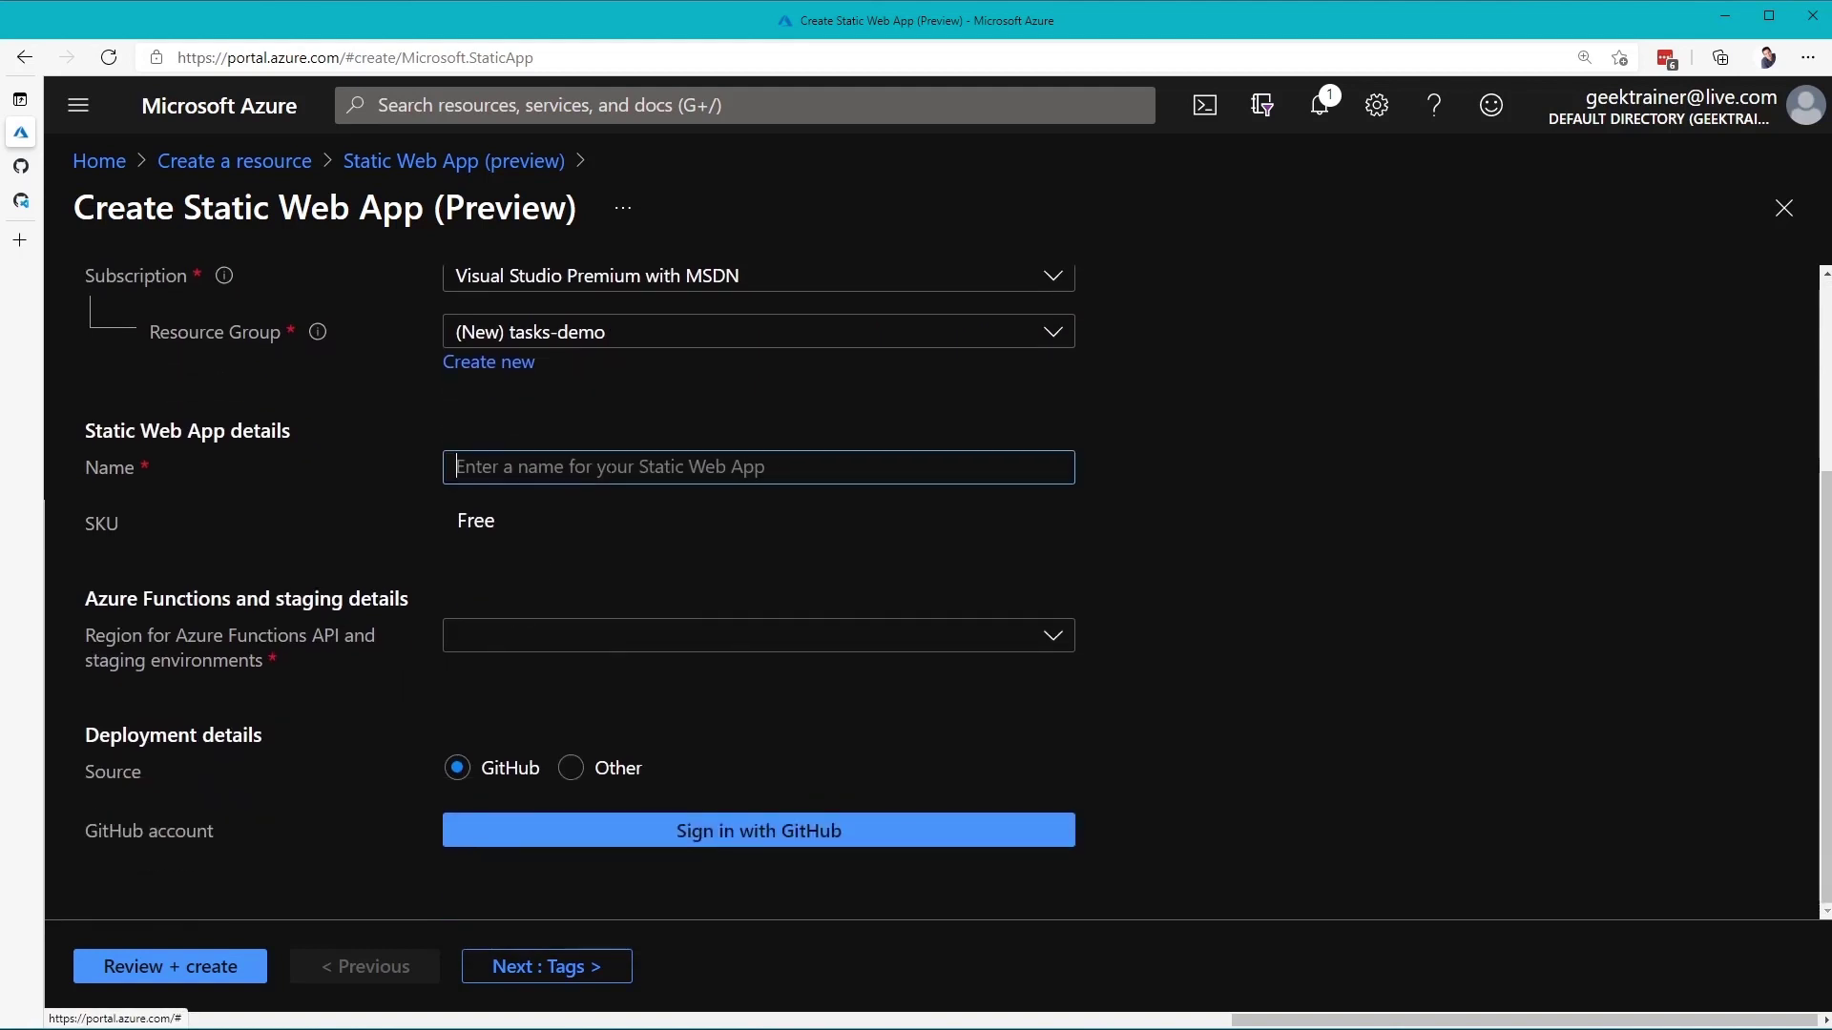
pyautogui.write('tasks-demo')
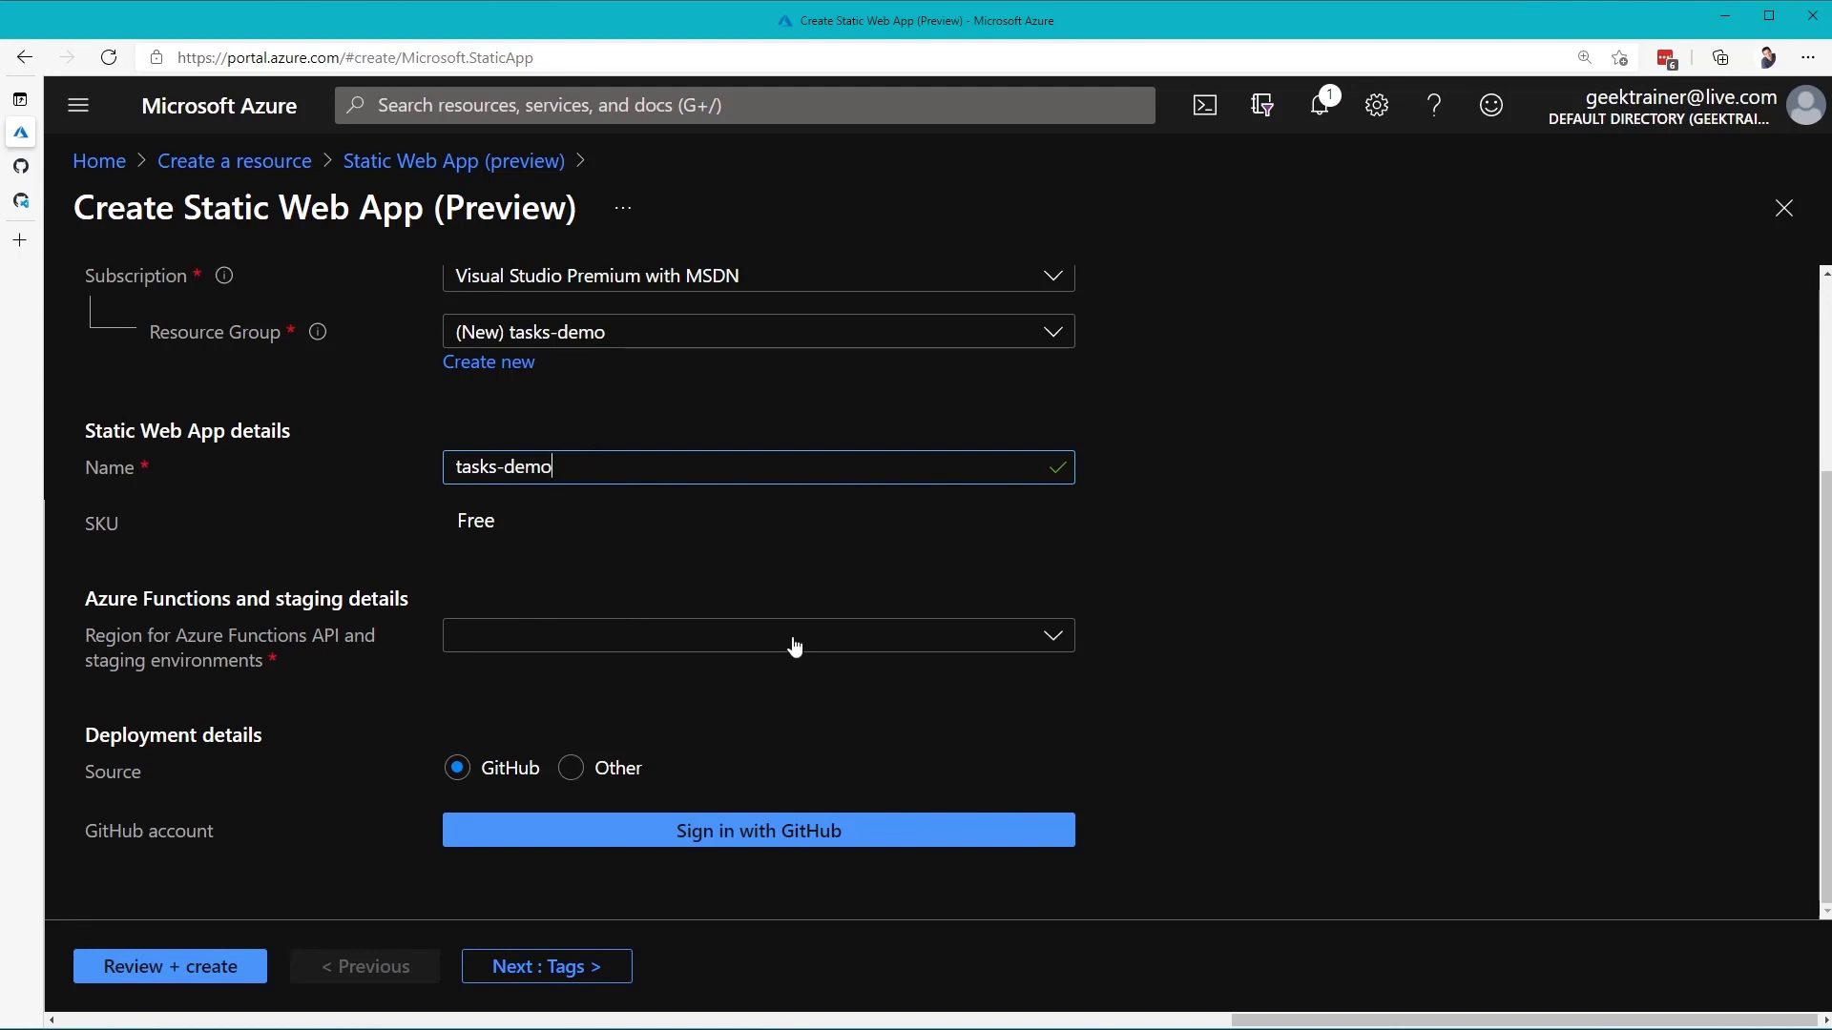
pyautogui.click(799, 648)
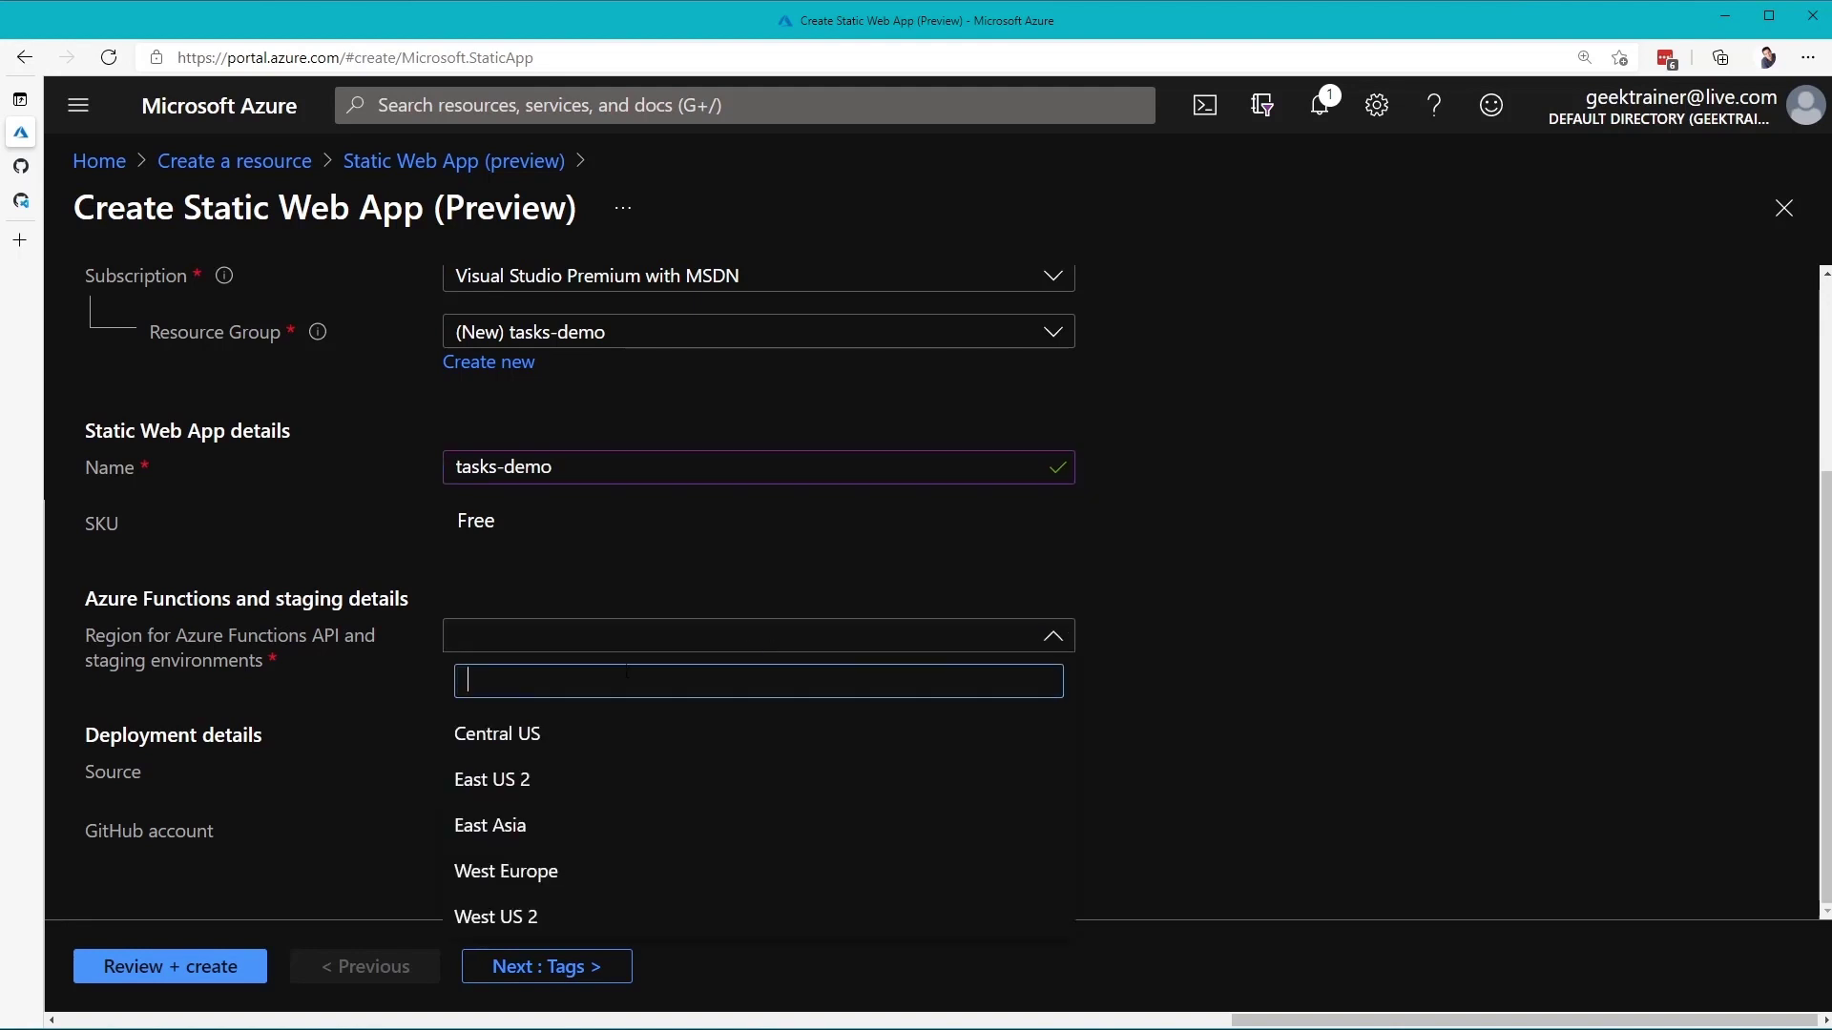
pyautogui.click(520, 922)
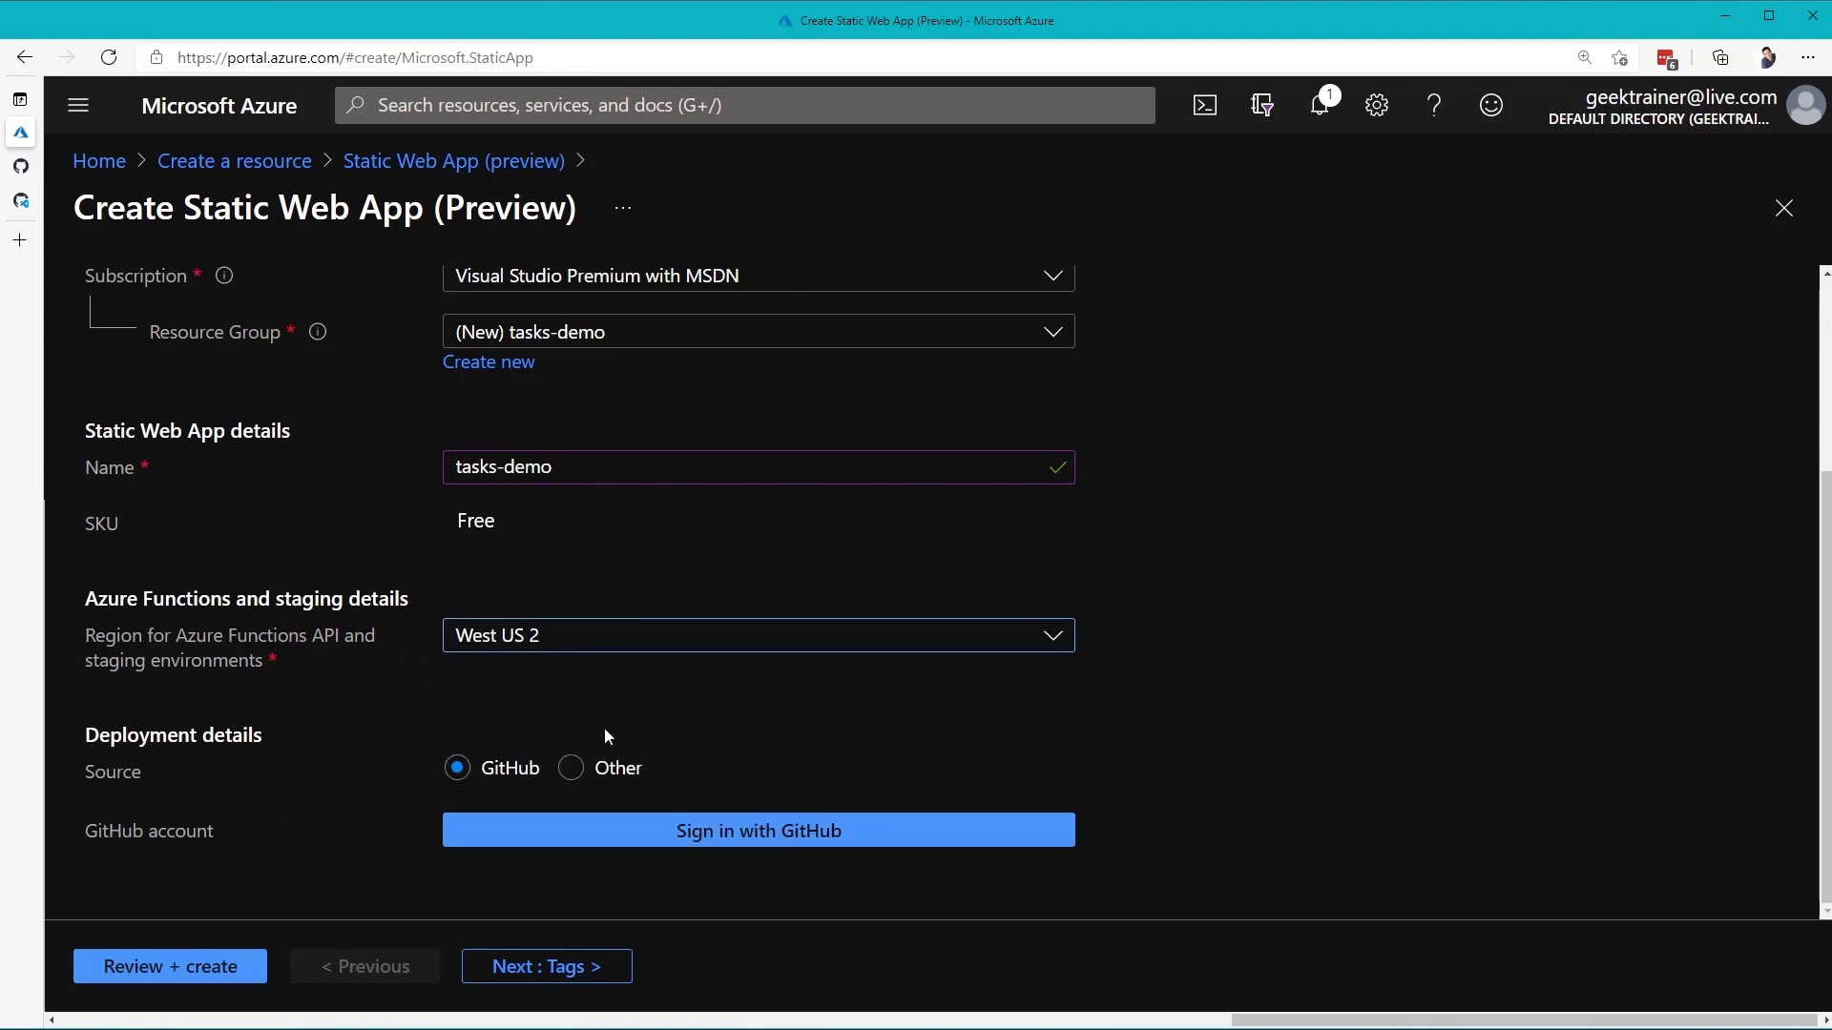
# Sign in with GitHub as the deployment source and continue through the organization single sign-on prompt
pyautogui.click(703, 833)
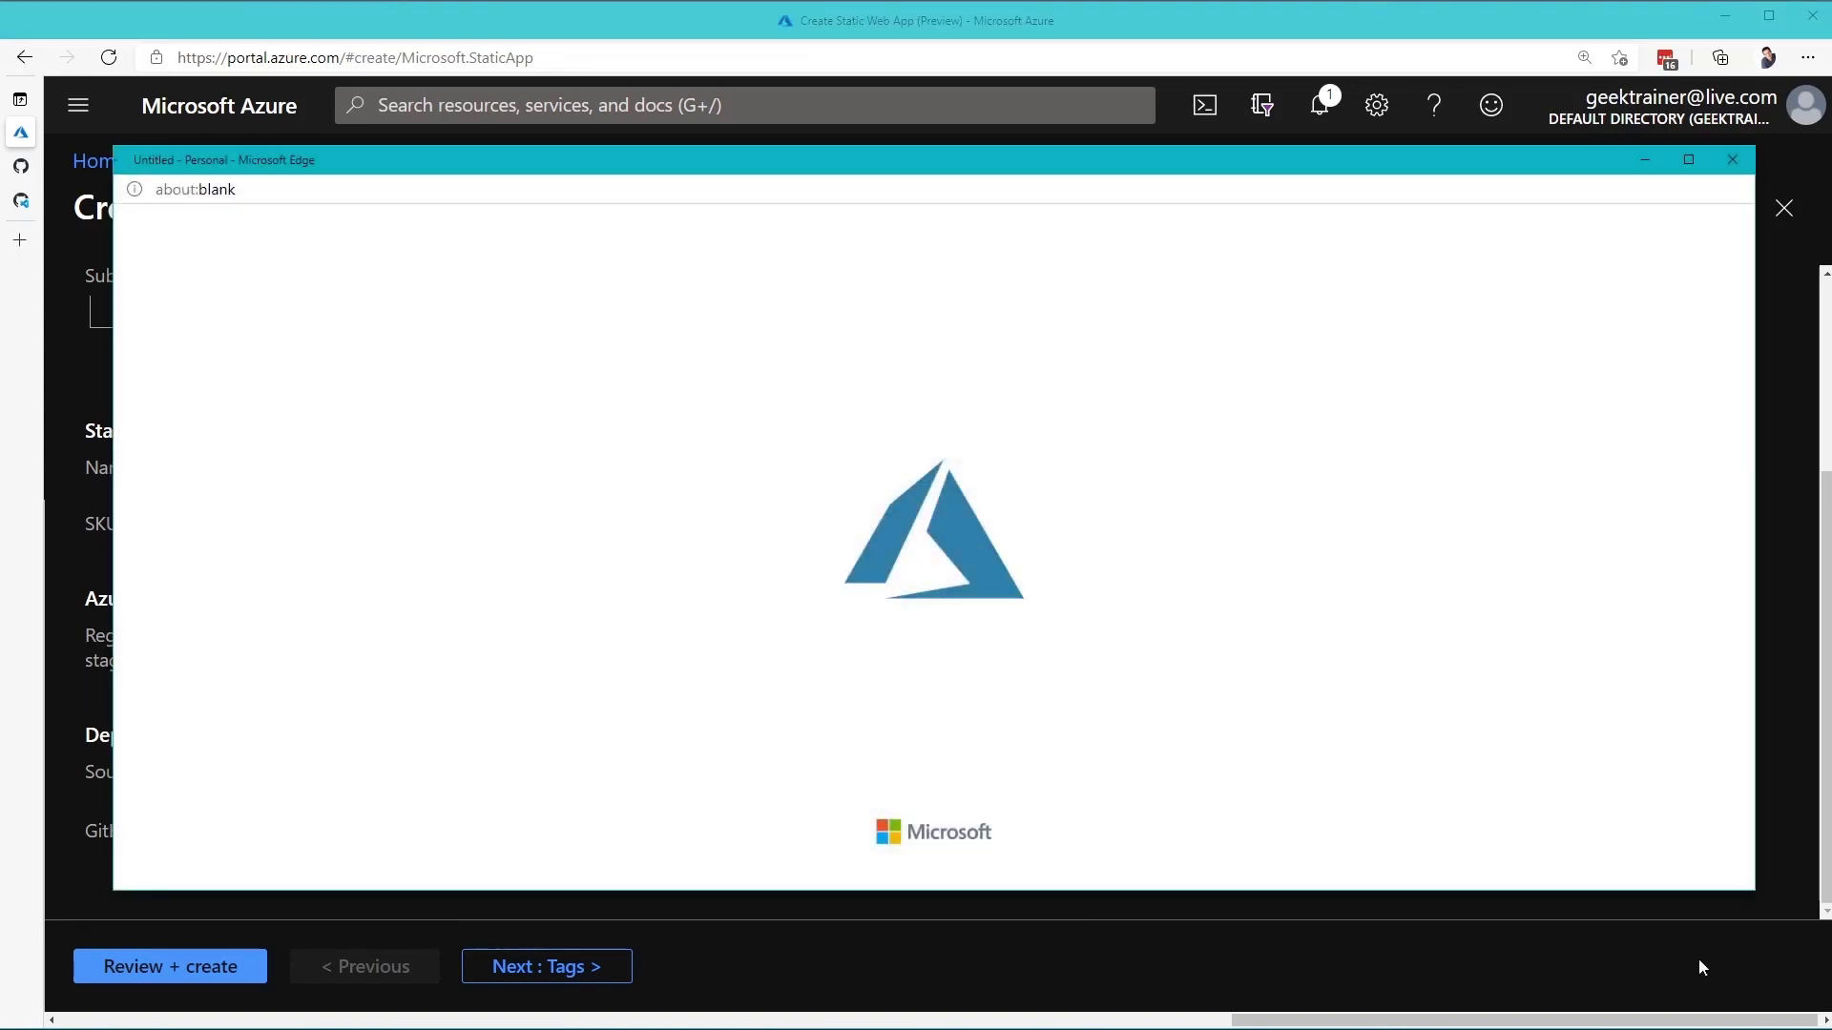
pyautogui.click(940, 626)
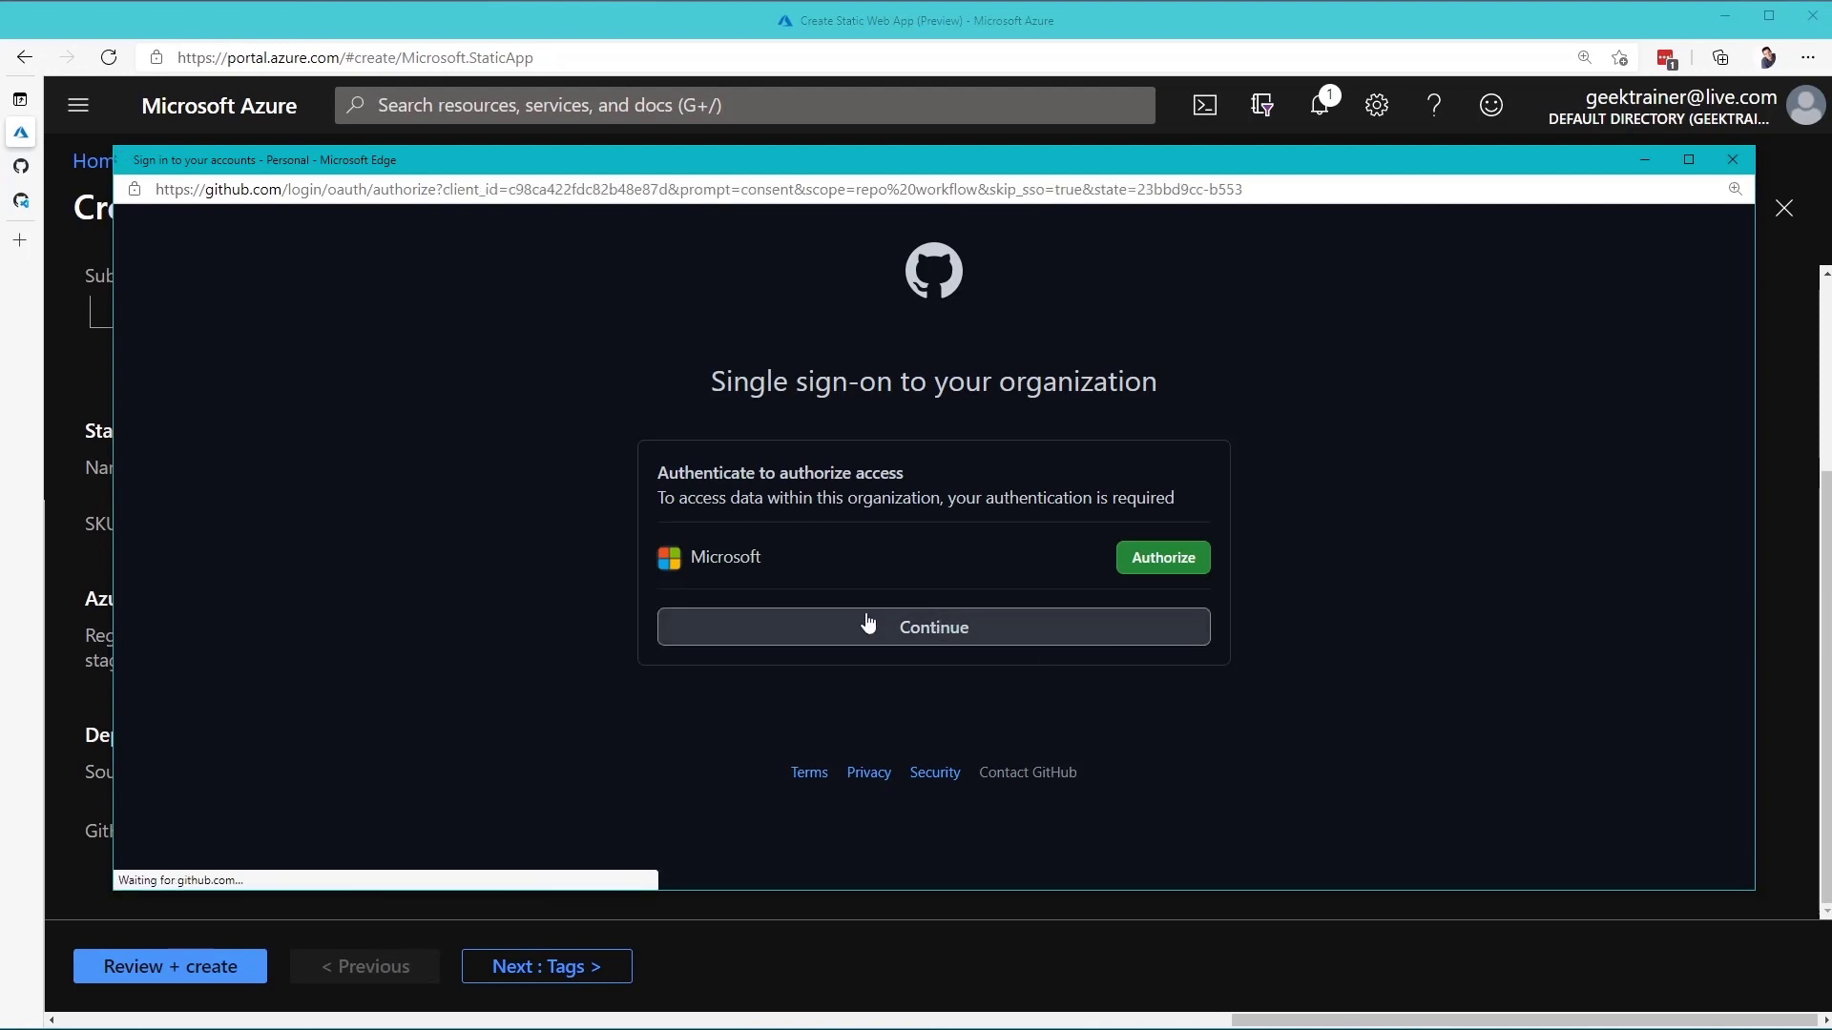
pyautogui.scroll(-3, 964, 641)
pyautogui.scroll(-5, 961, 641)
pyautogui.click(1050, 634)
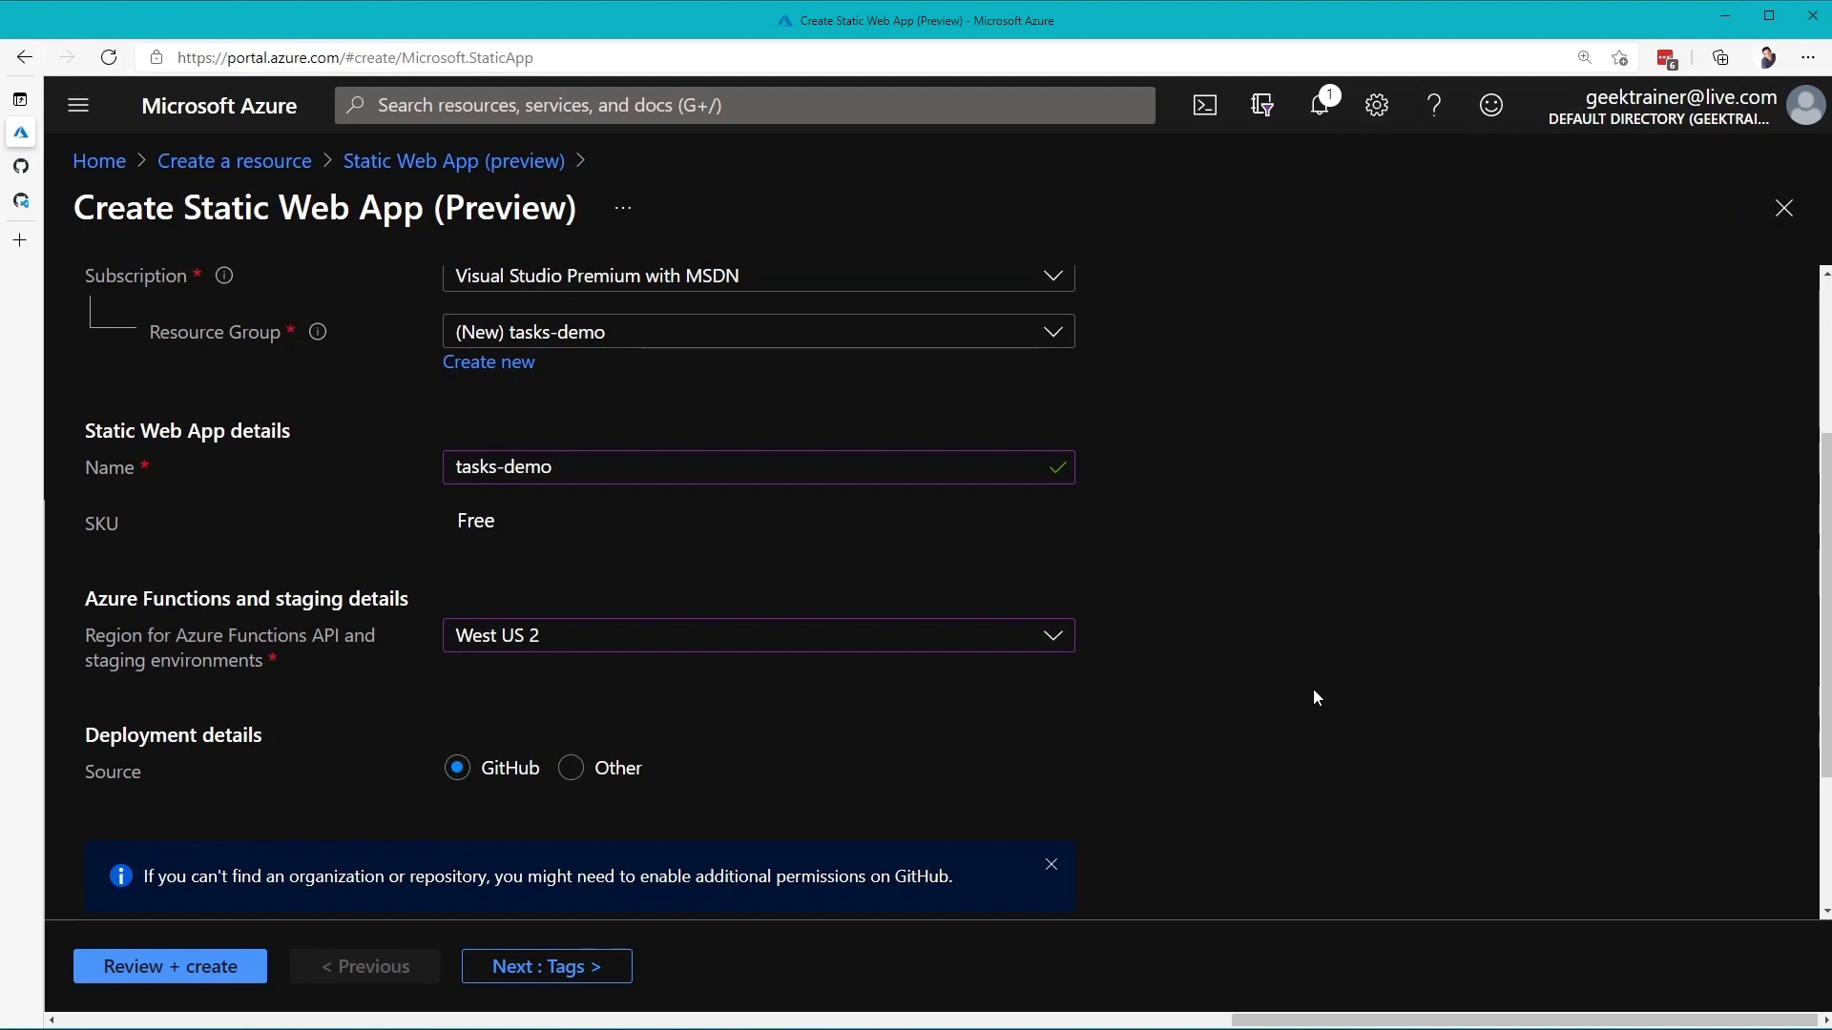
# Set the deployment source to the GeekTrainer organization, tasks-demo repository and main branch
pyautogui.scroll(-3, 1312, 698)
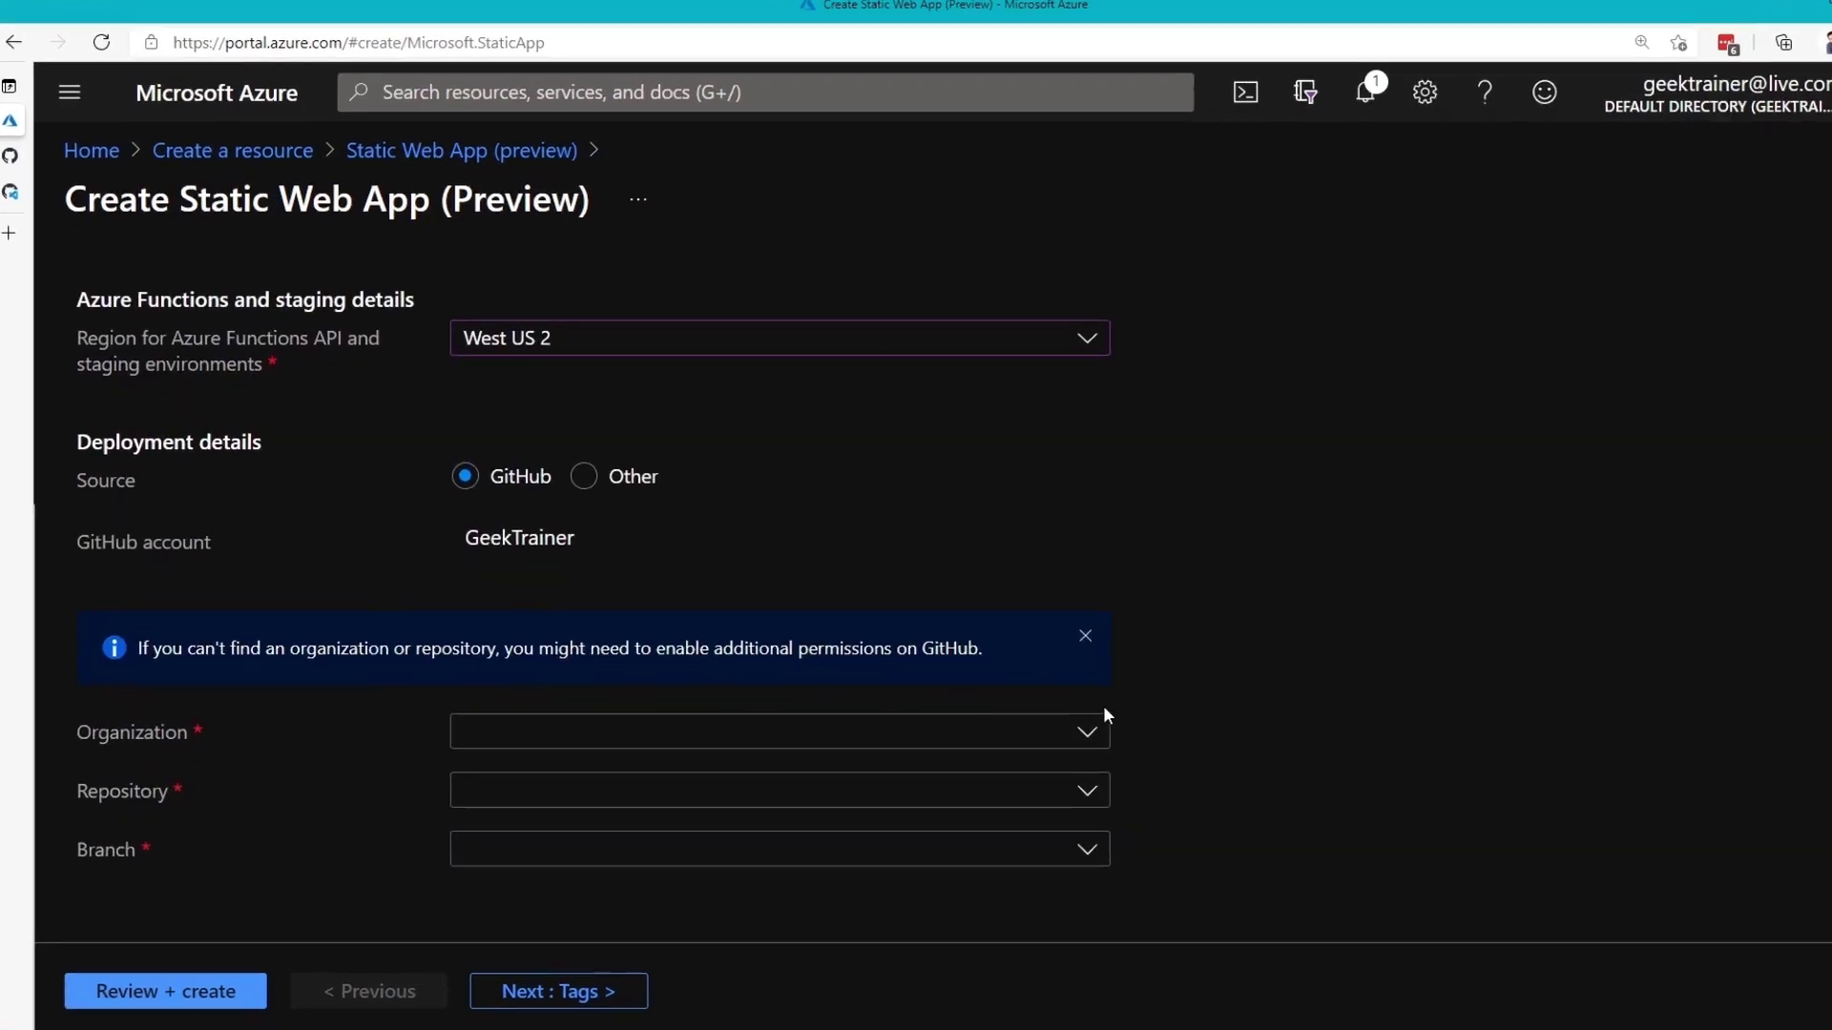
pyautogui.click(1242, 806)
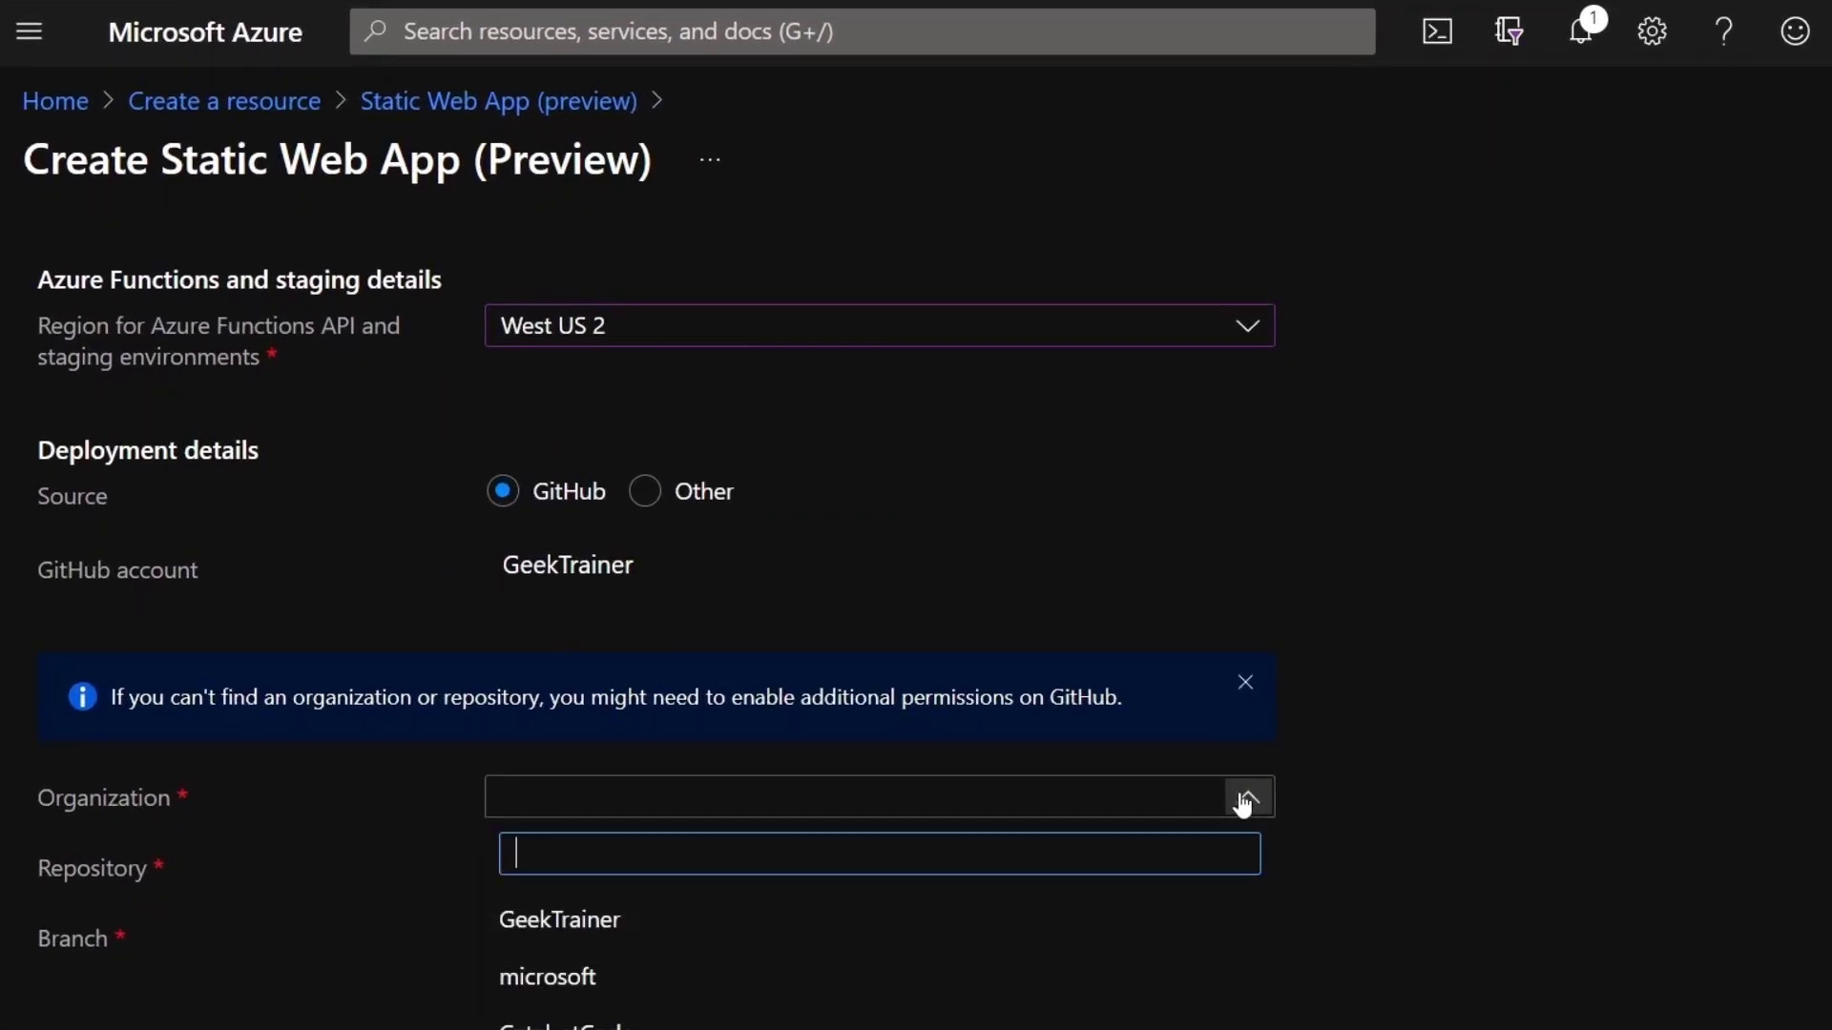
pyautogui.click(583, 921)
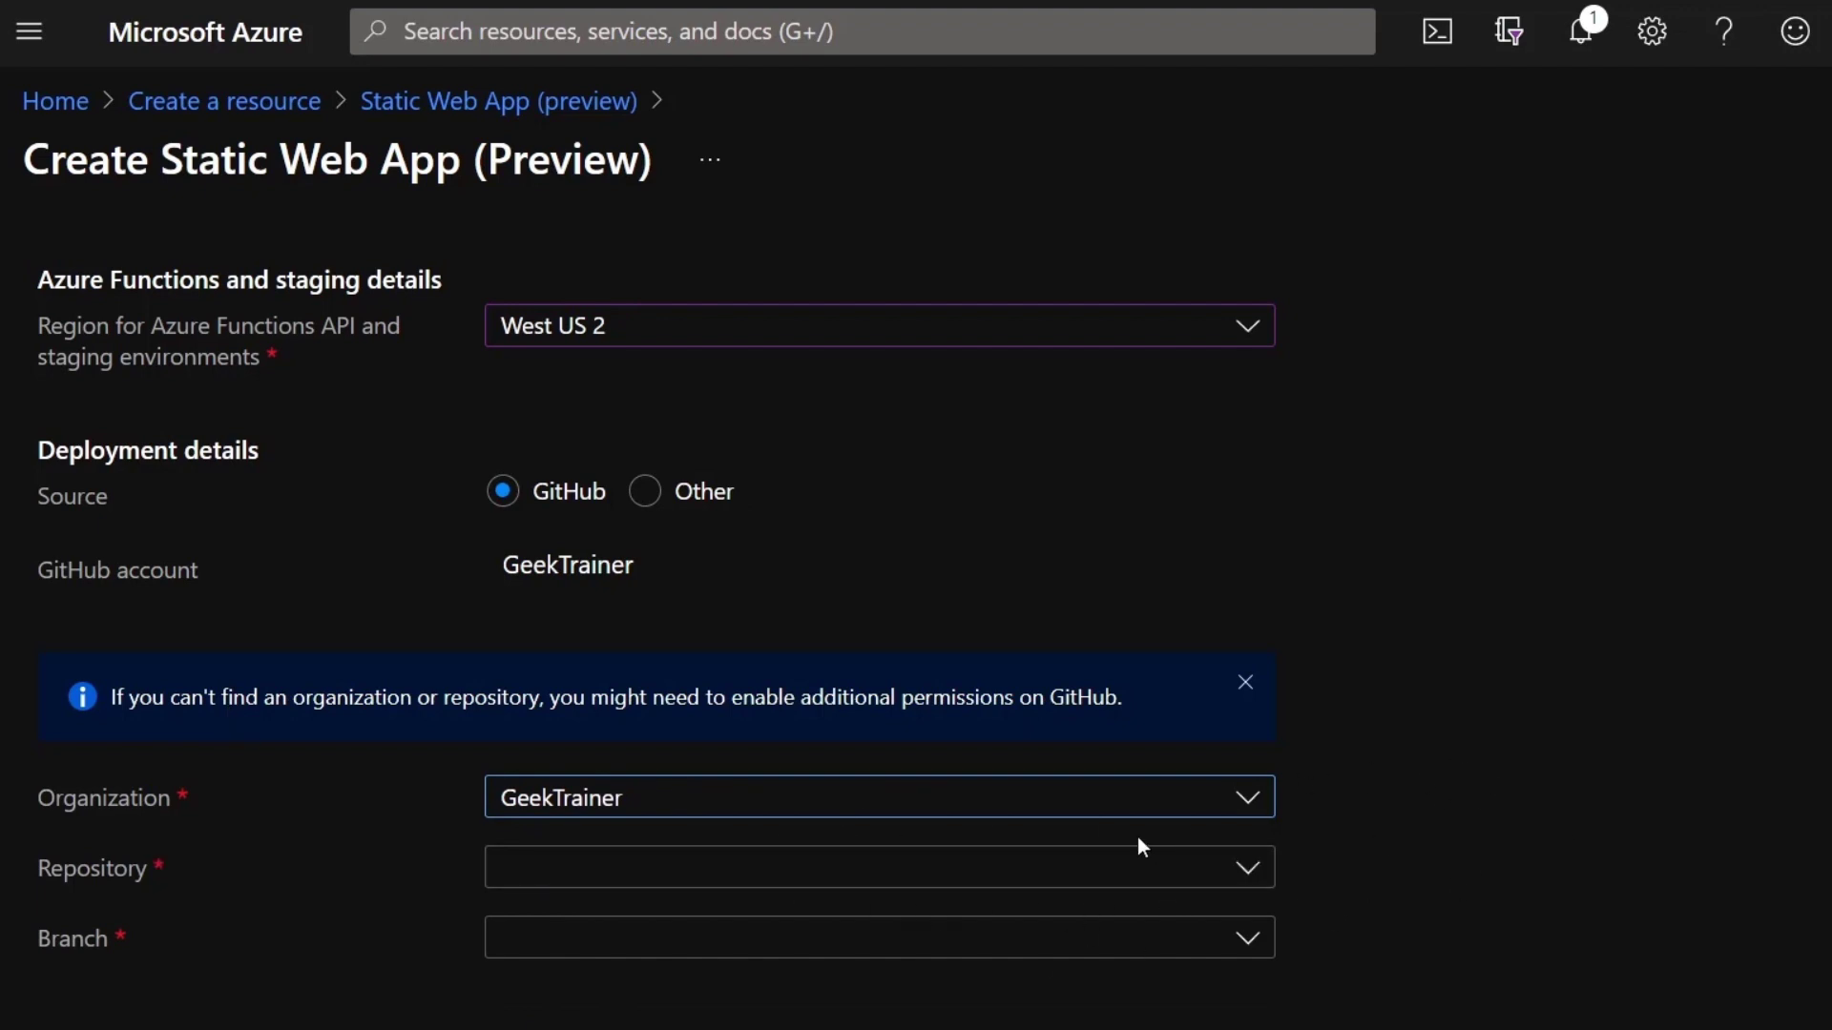
pyautogui.click(1118, 870)
pyautogui.write('t')
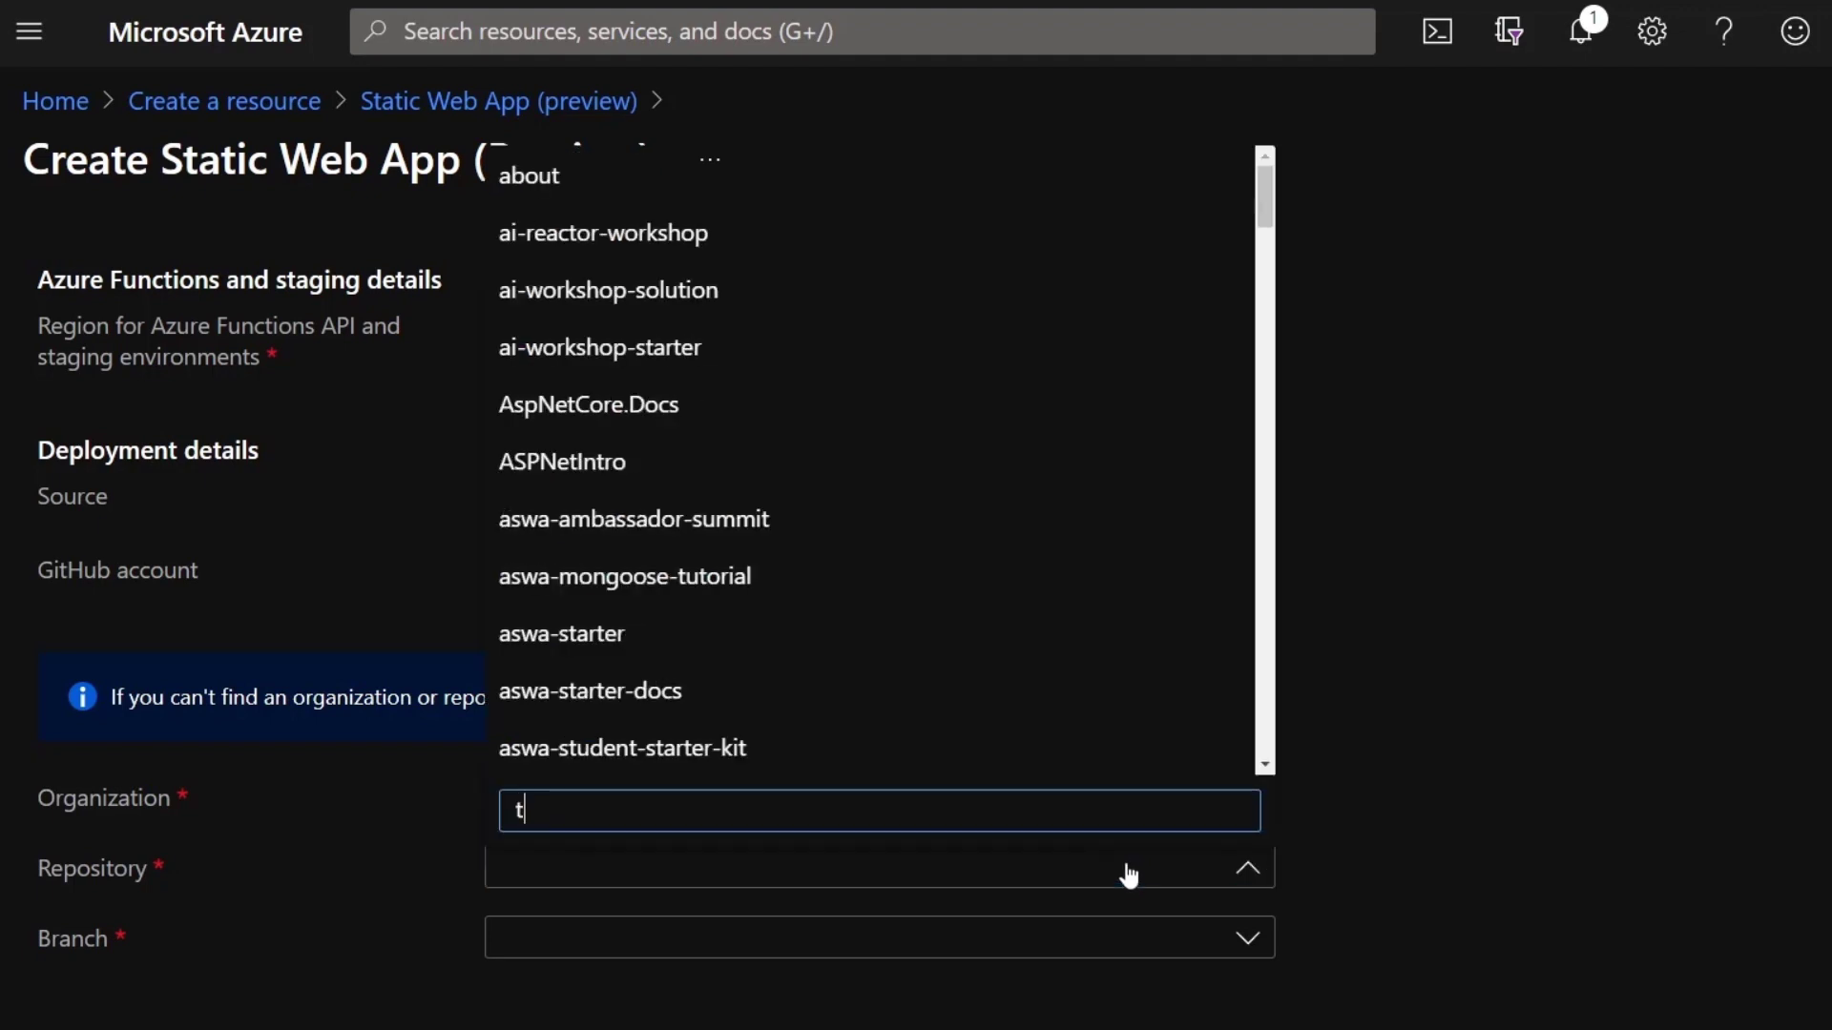
pyautogui.write('ask')
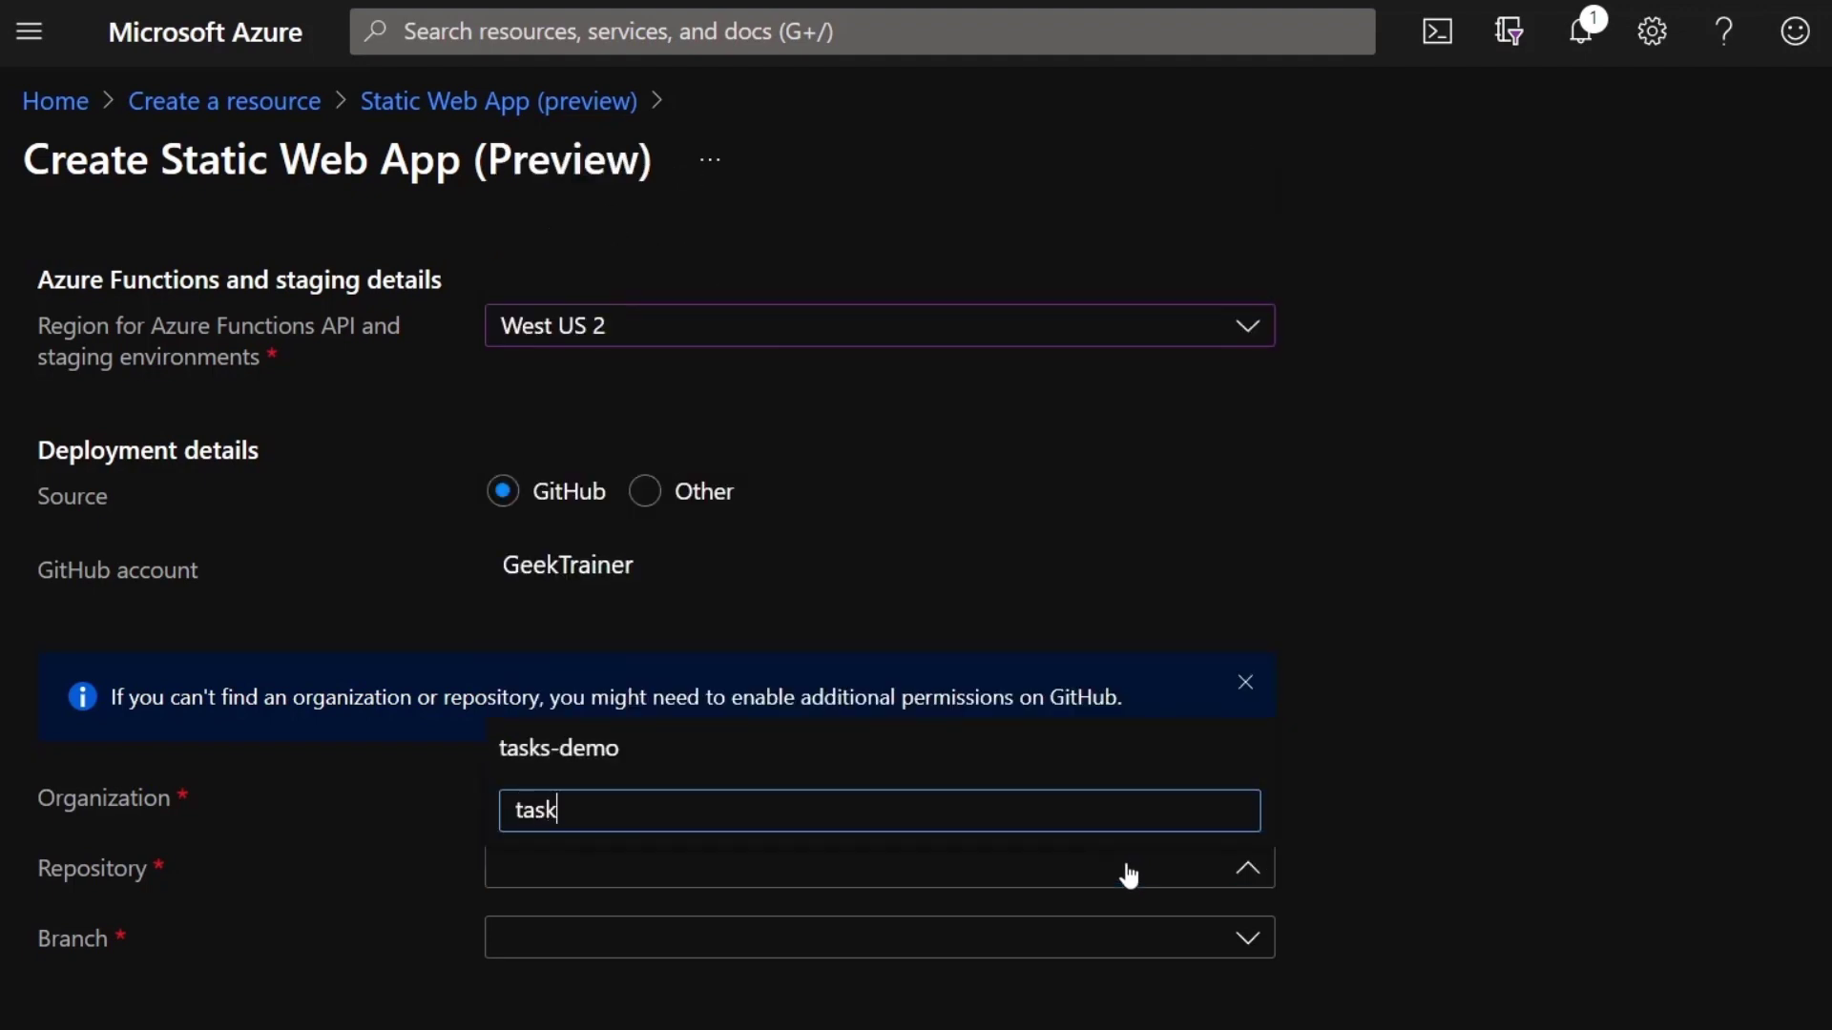
pyautogui.click(681, 756)
pyautogui.click(818, 952)
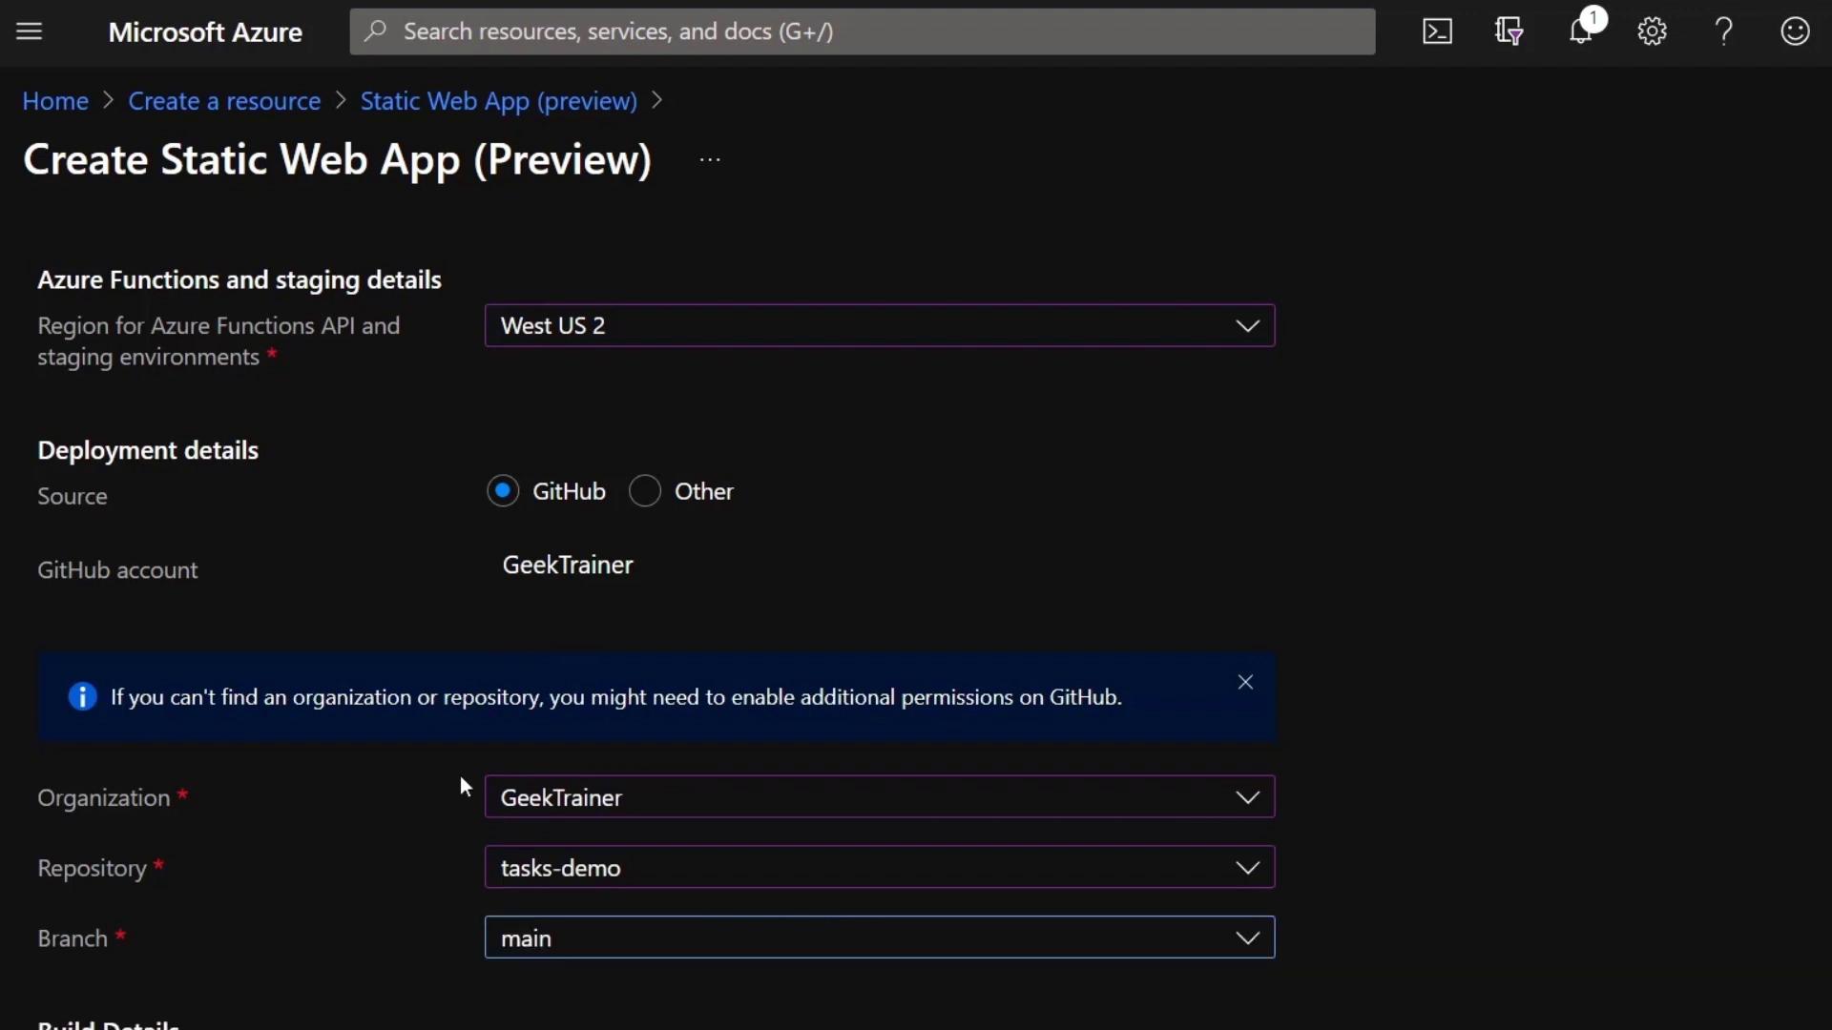
# Choose the Custom build preset and set the app location to public and the API location to api
pyautogui.scroll(-3, 363, 768)
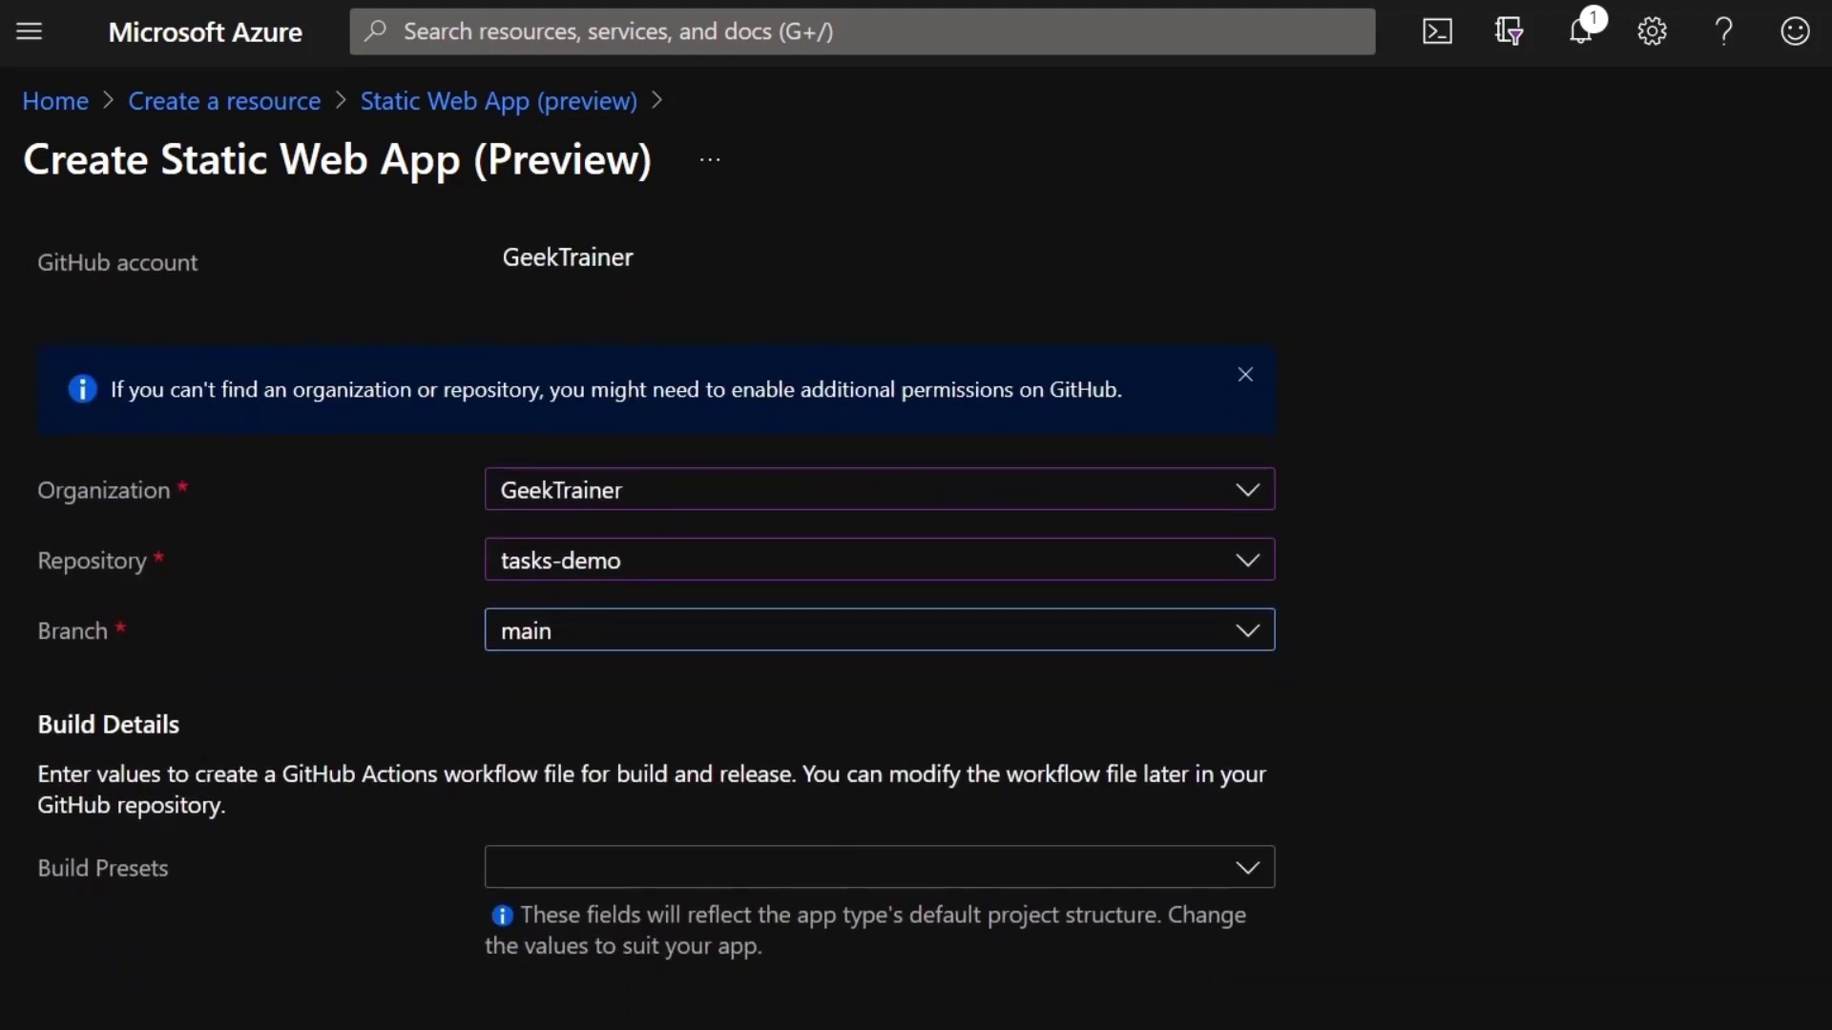
pyautogui.click(817, 870)
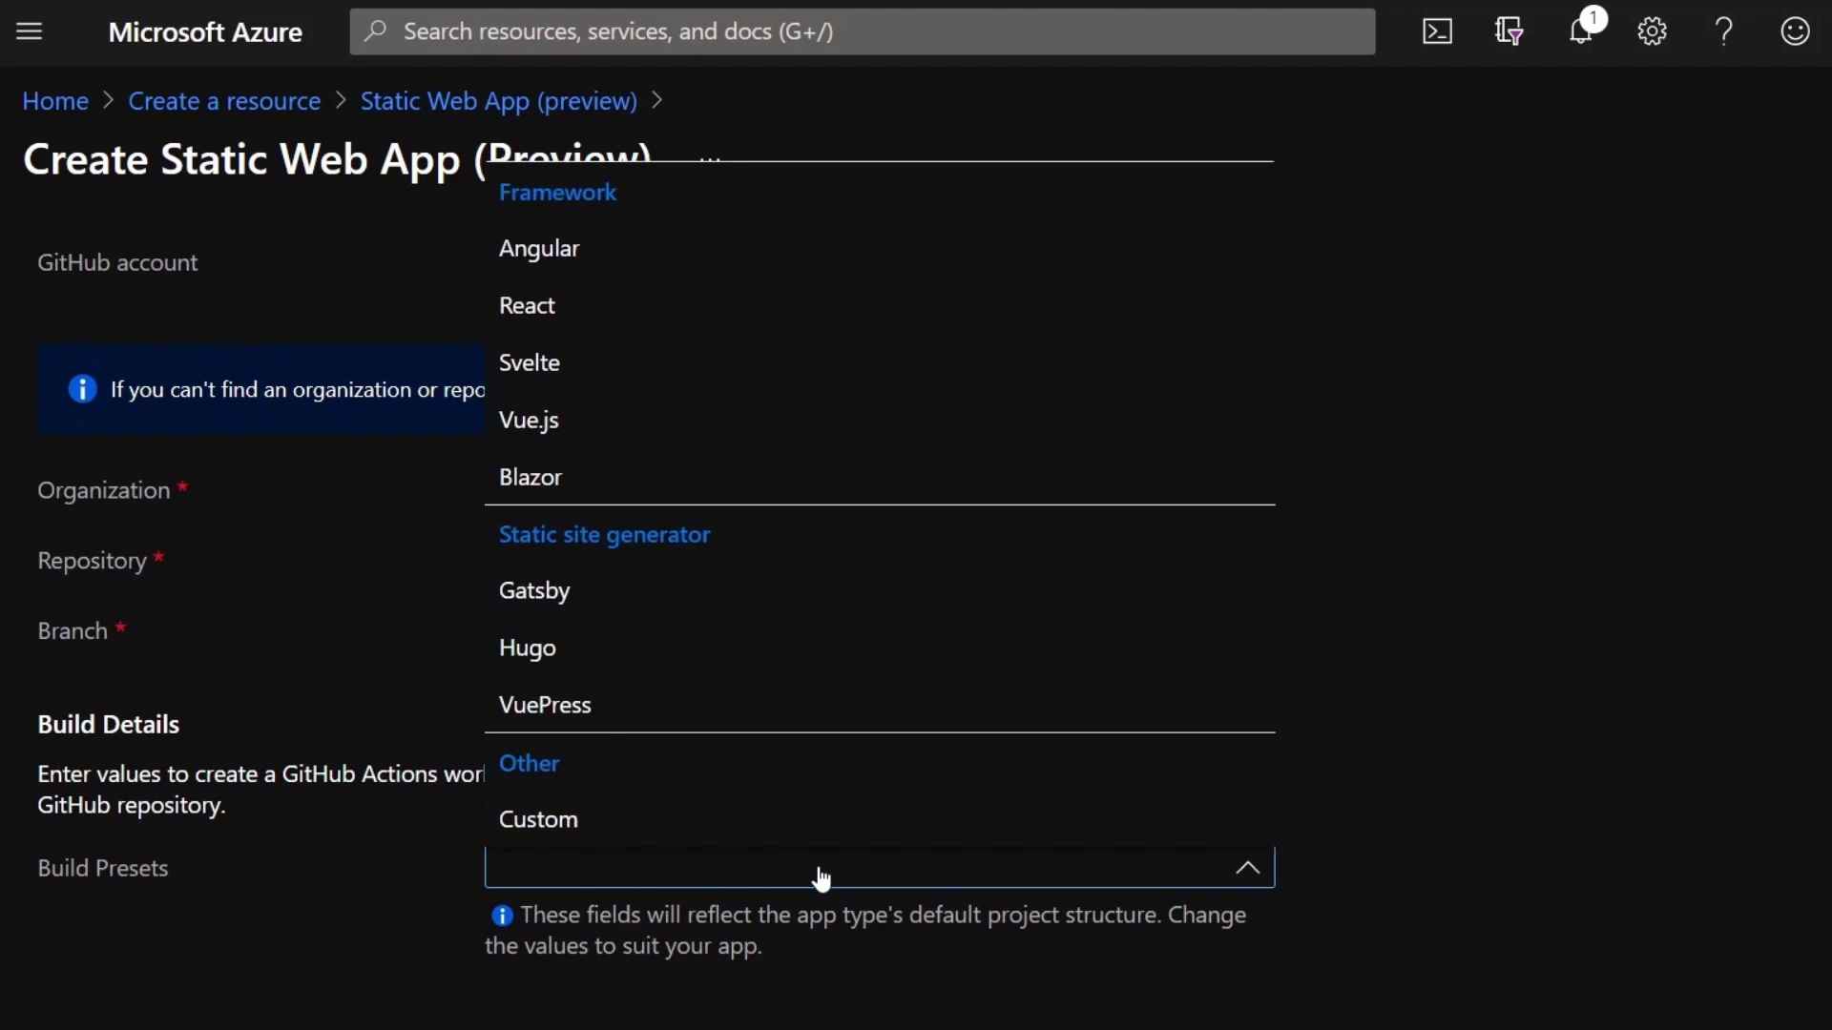
pyautogui.click(655, 838)
pyautogui.scroll(-2, 336, 803)
pyautogui.press('Tab')
pyautogui.write('public')
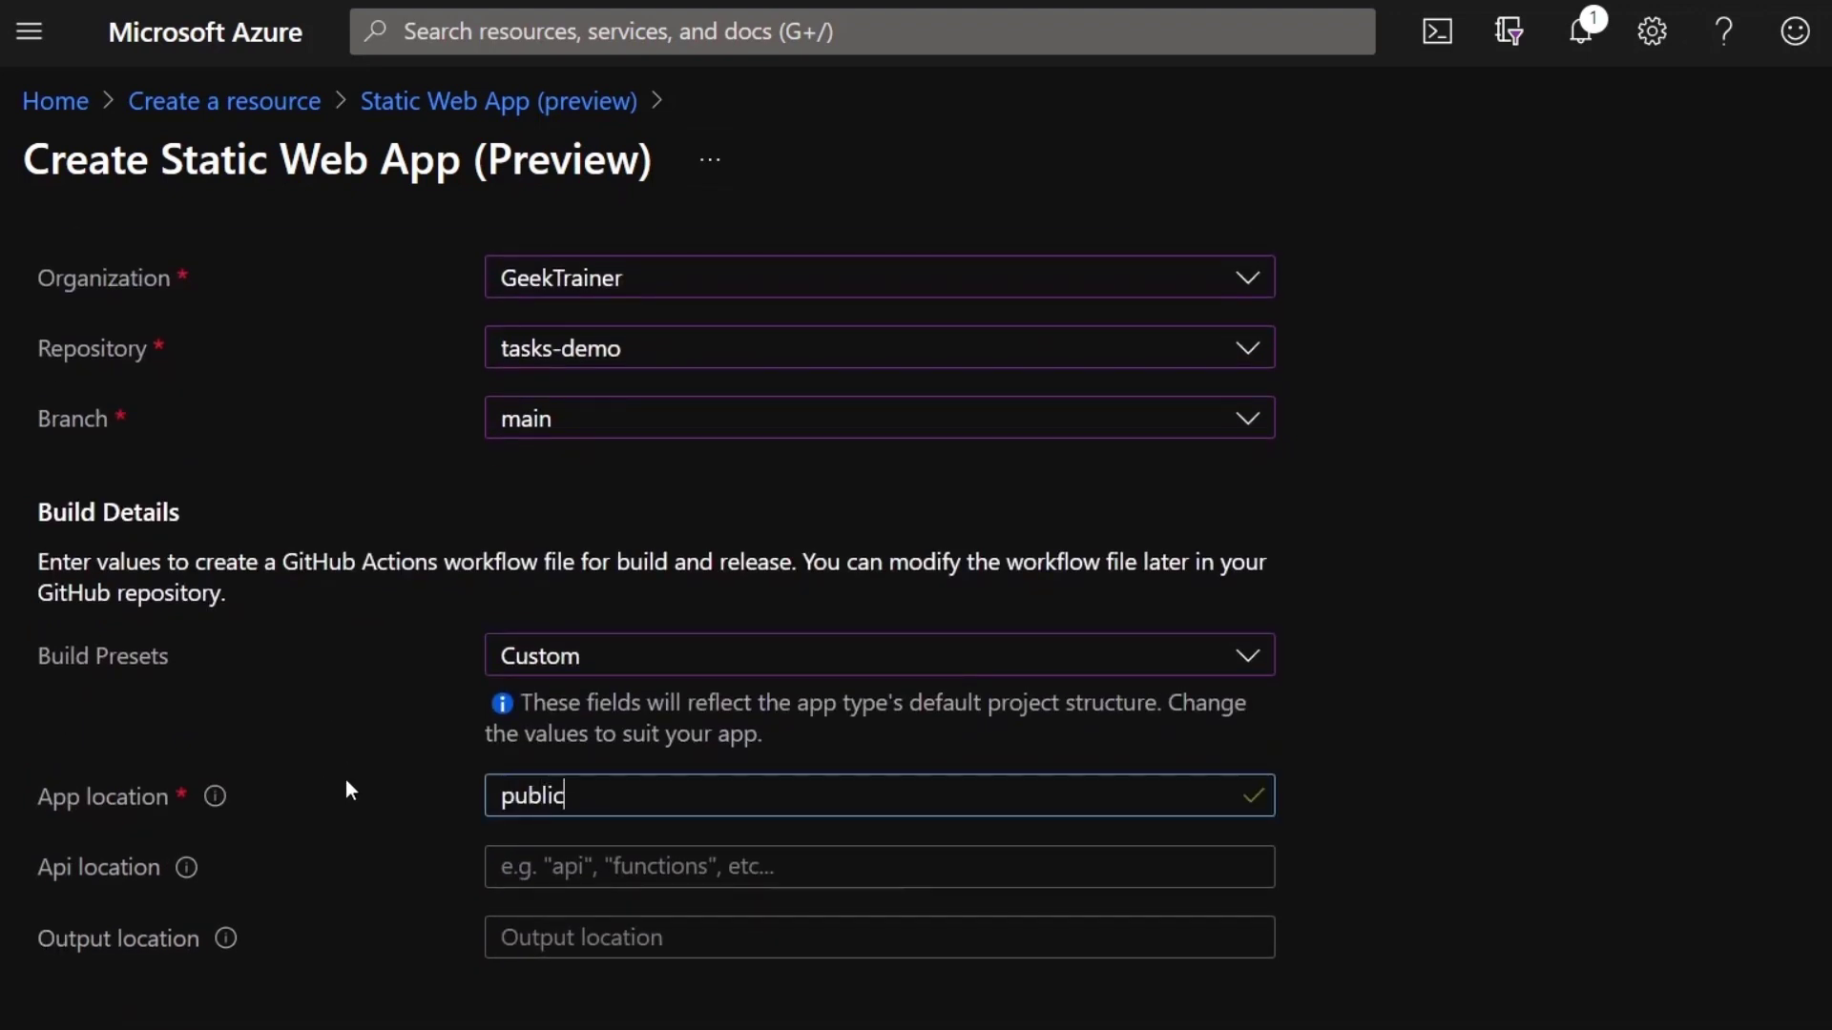
pyautogui.press('Tab')
pyautogui.write('api')
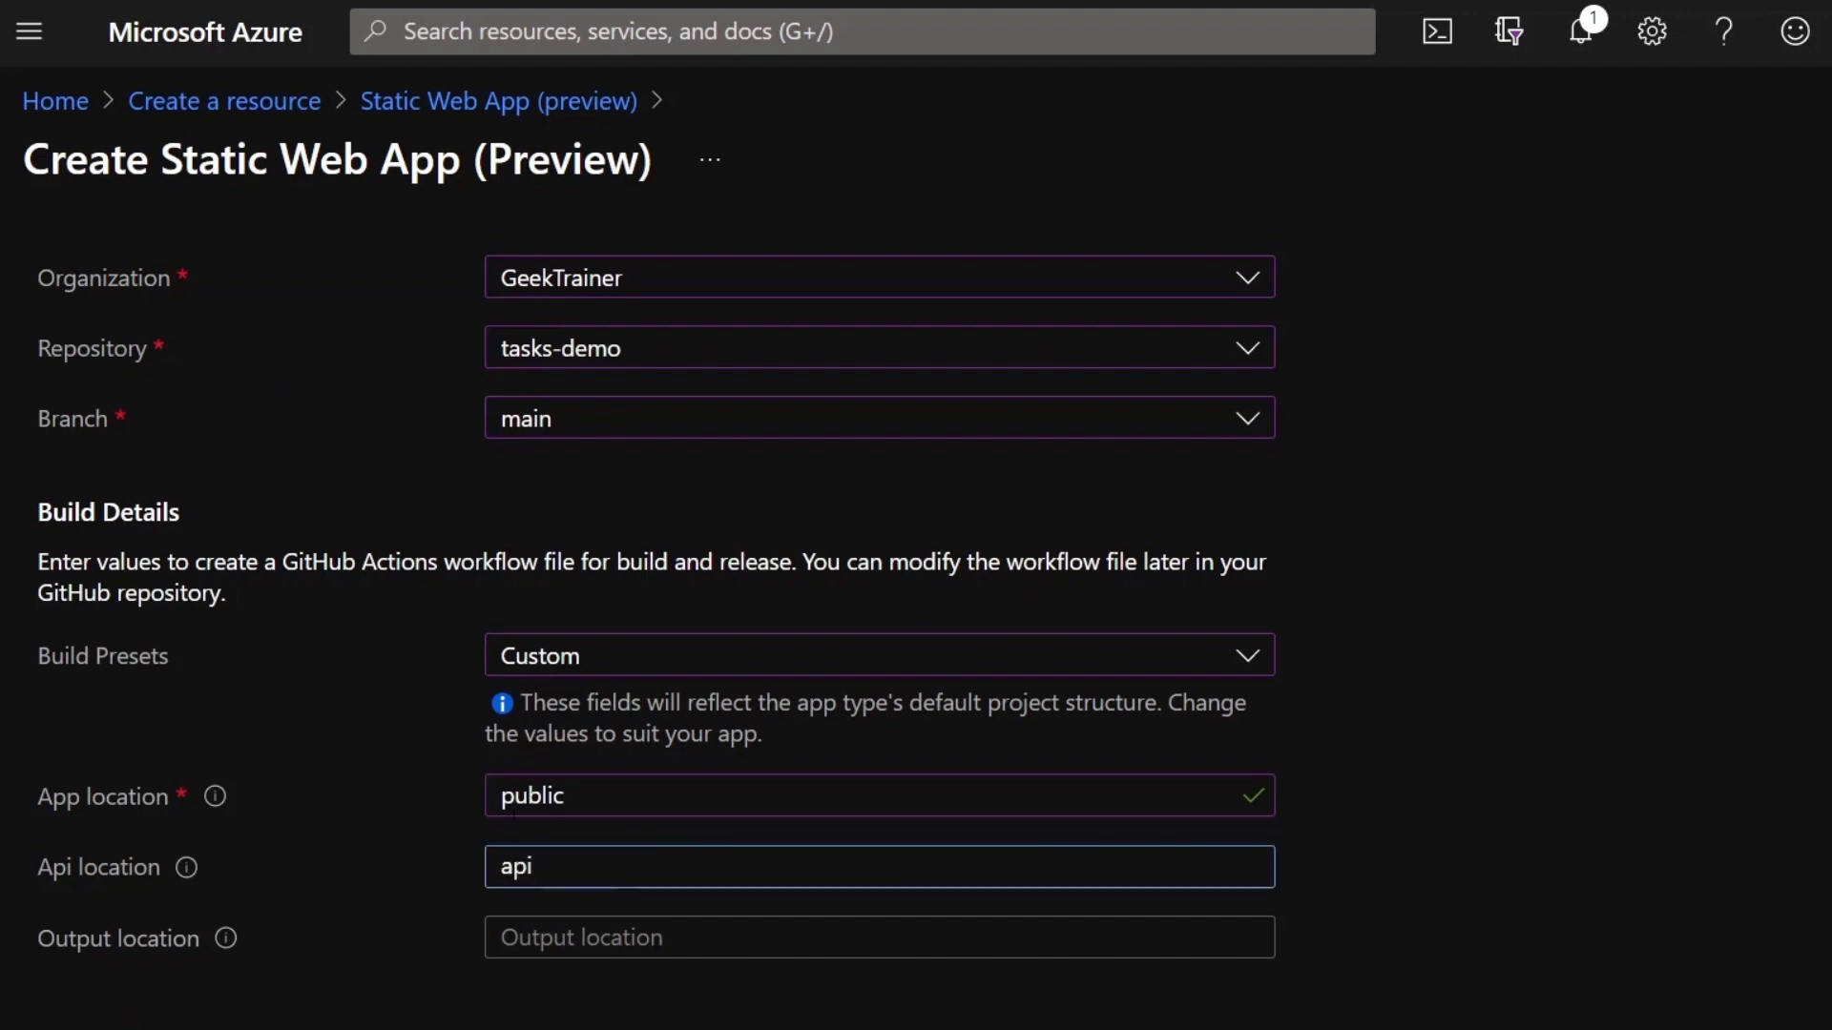
pyautogui.click(503, 797)
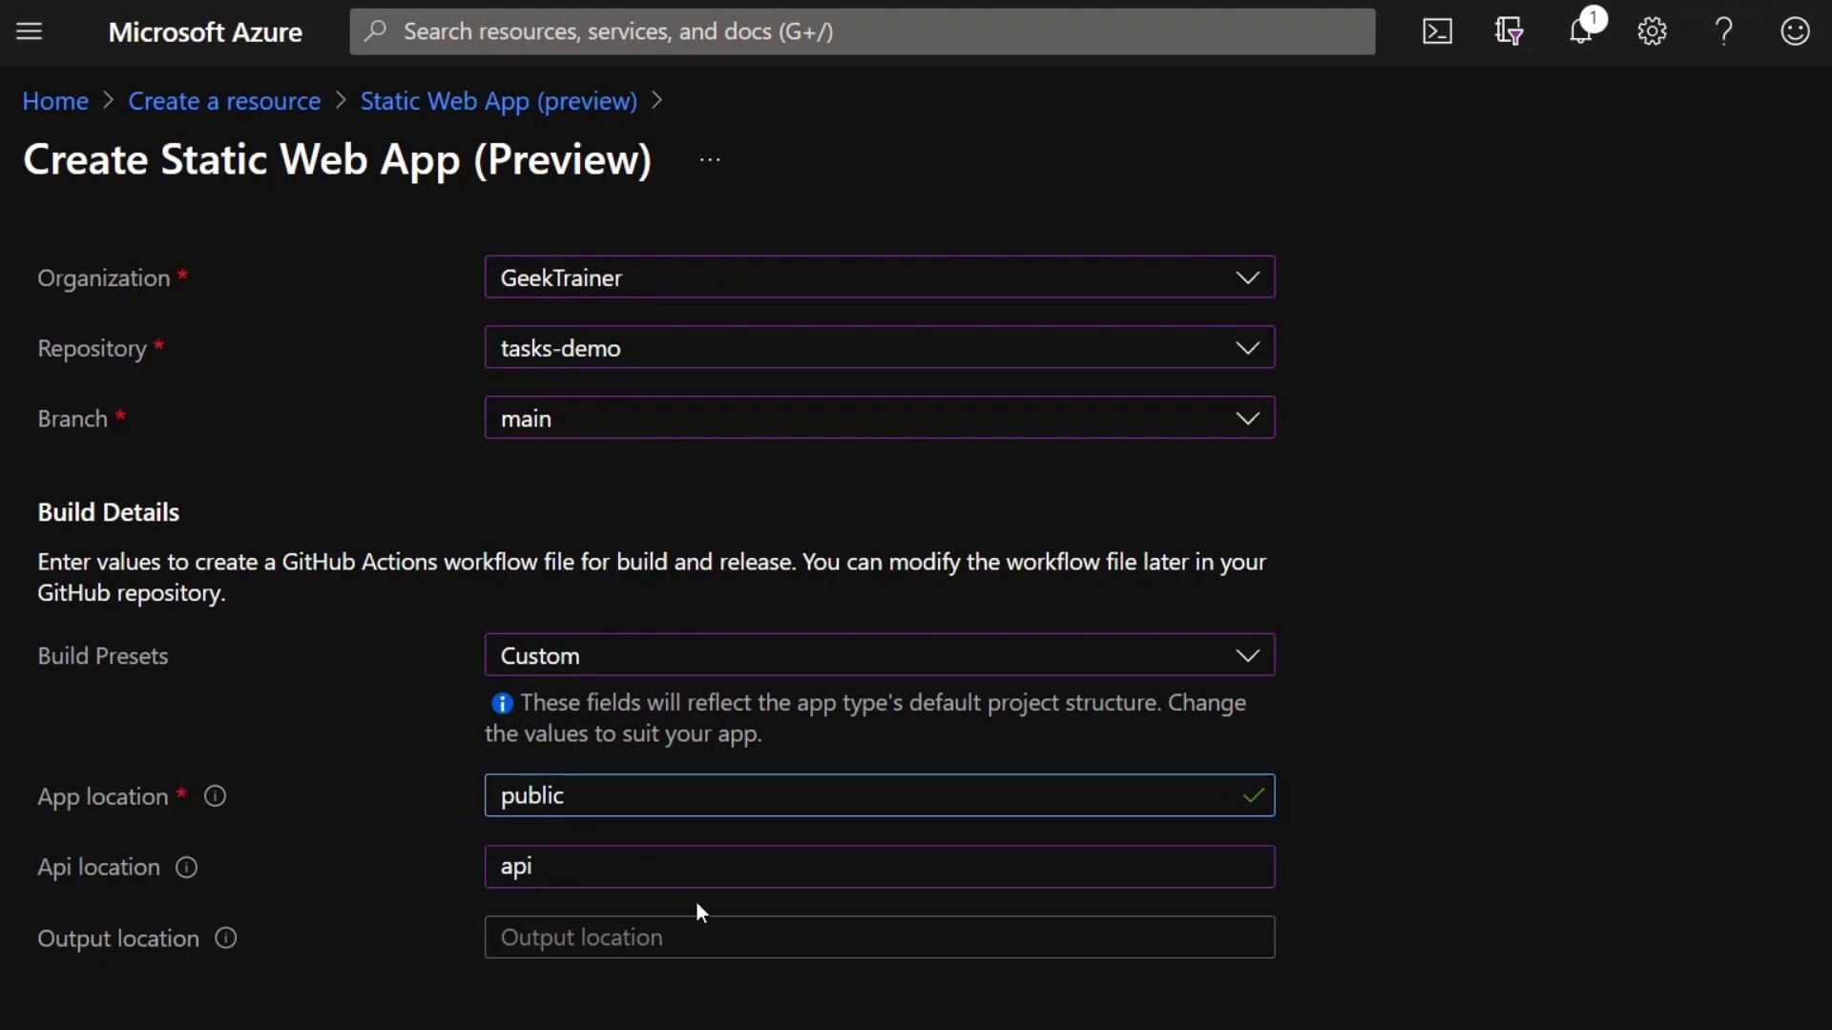
# Review the configuration, create the static web app, and open the deployed resource
pyautogui.click(176, 966)
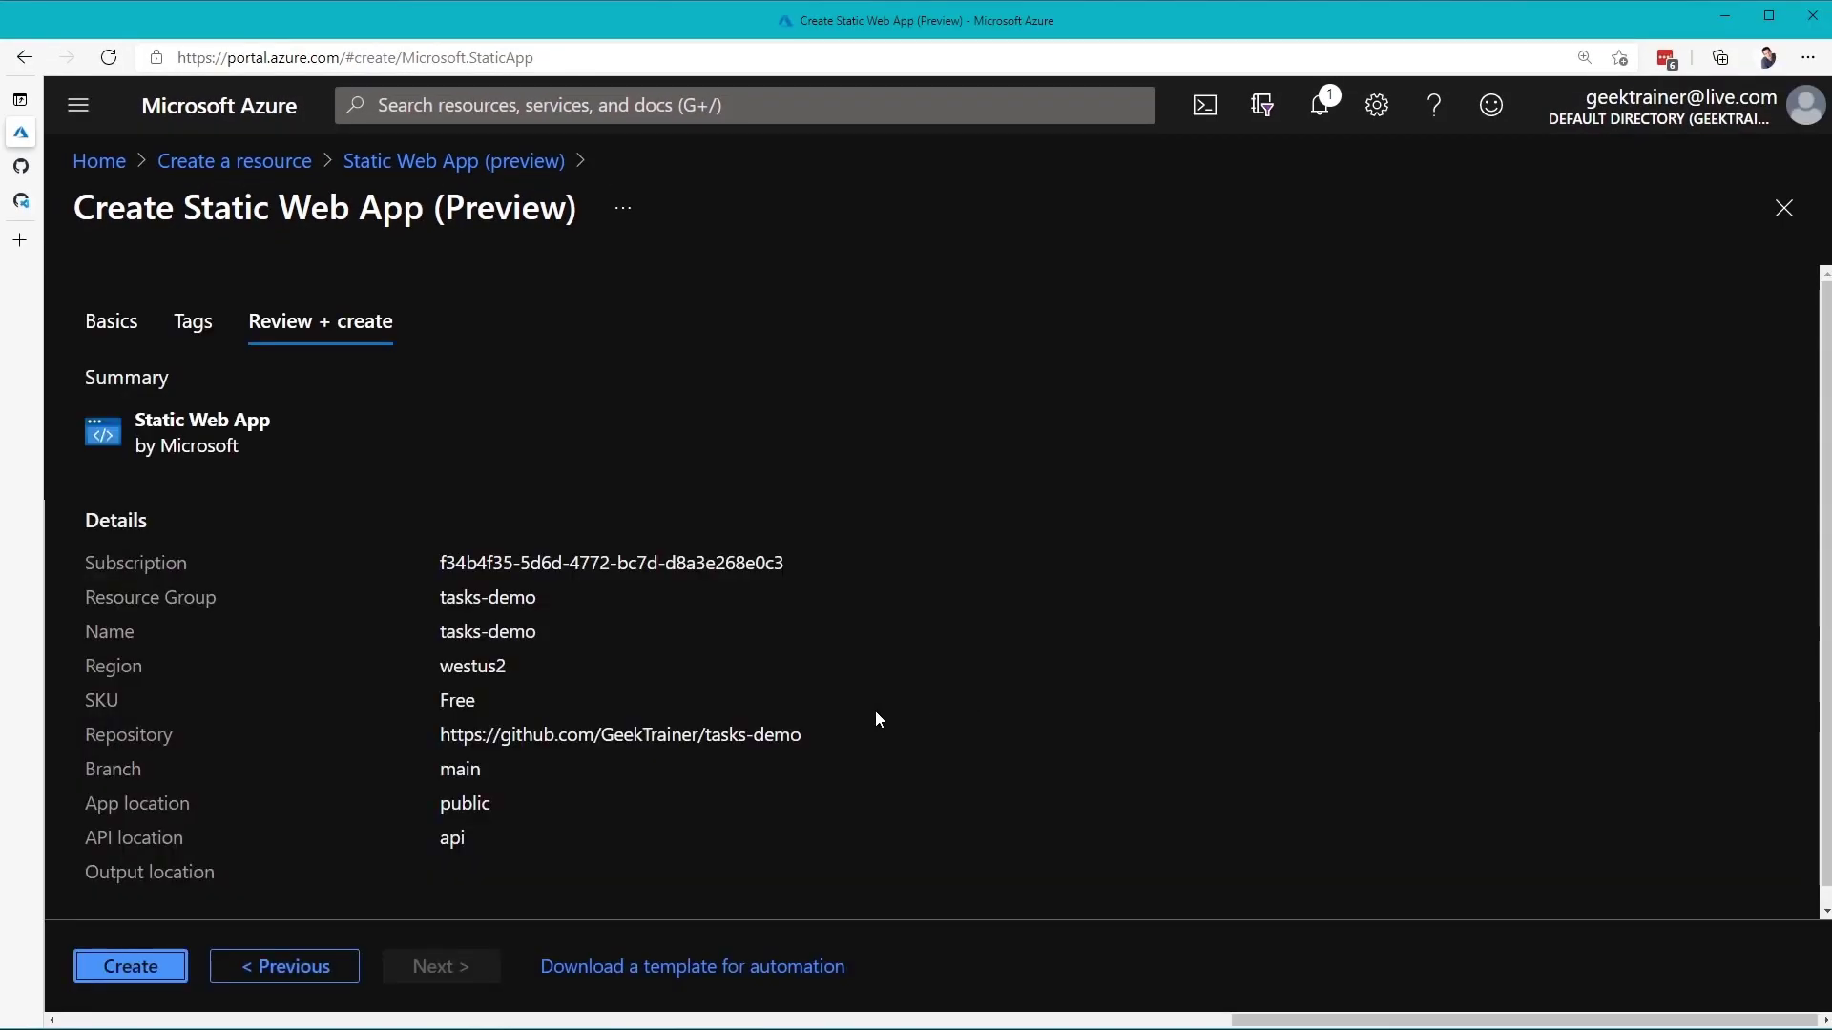
pyautogui.click(143, 969)
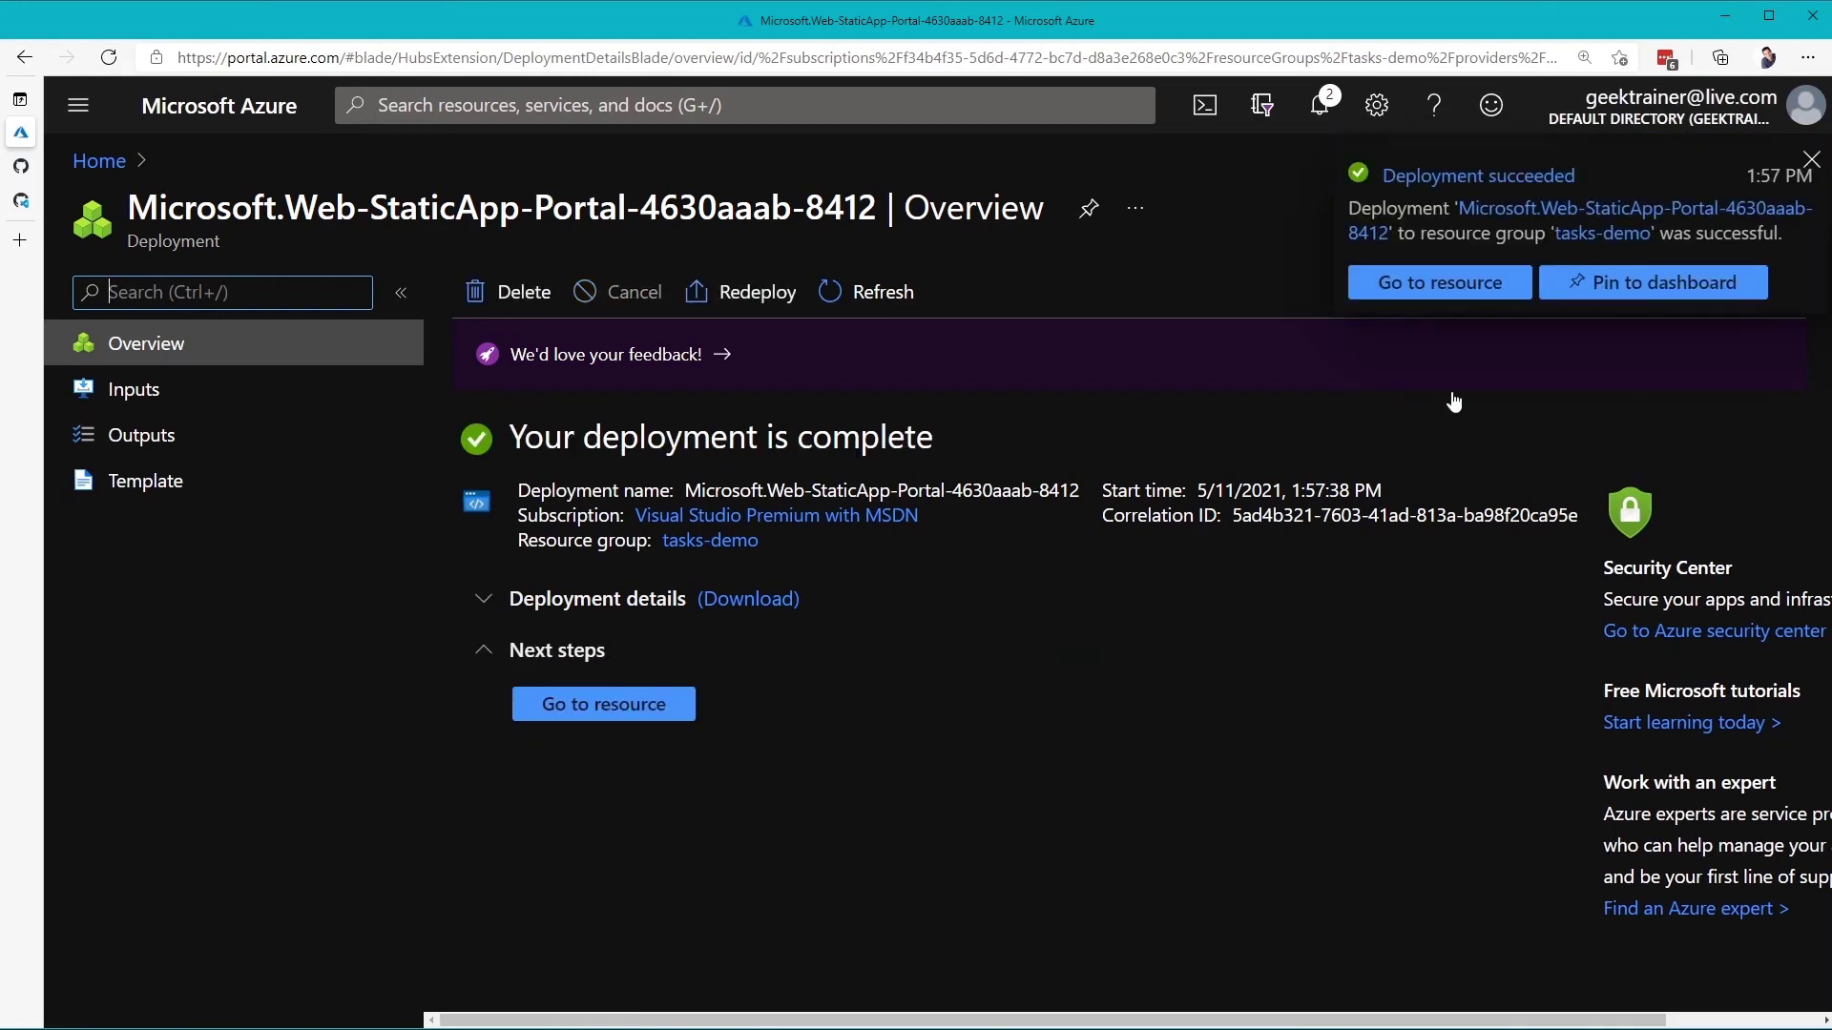
pyautogui.click(1434, 290)
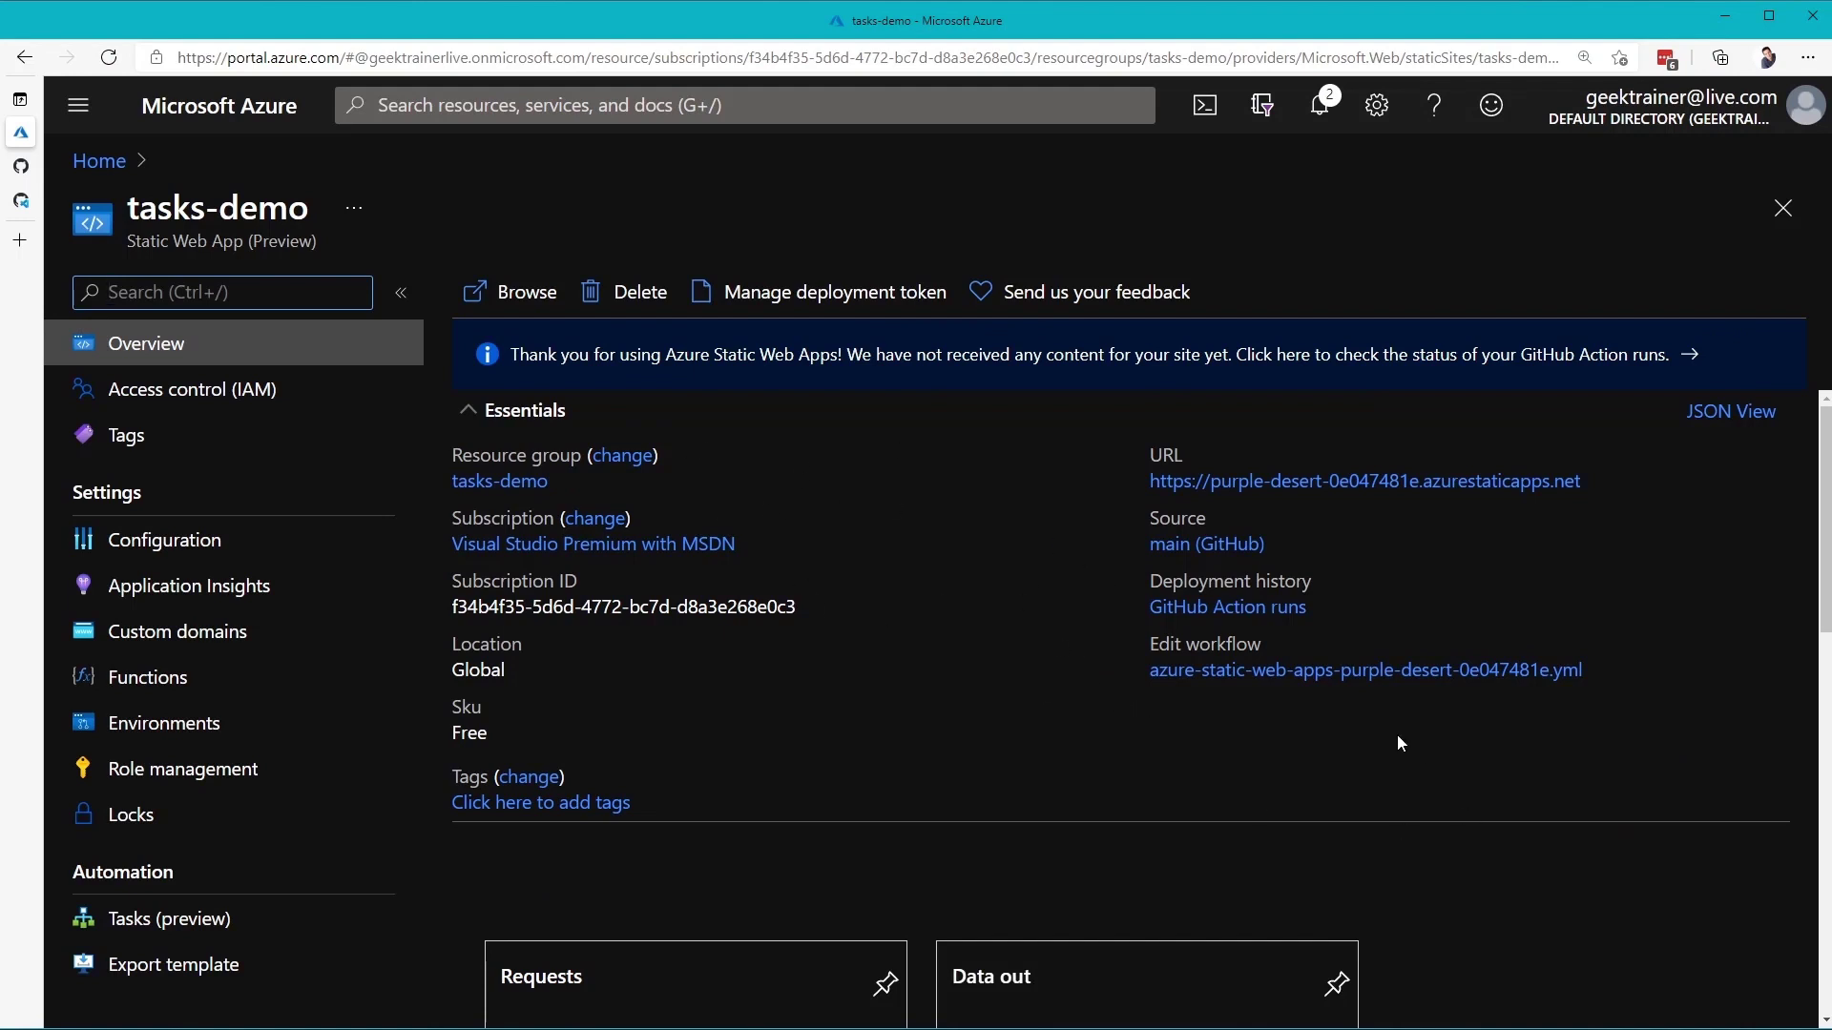
# Review the app's Azure Static Web Apps workflow file on GitHub and open the run for the commit that added it
pyautogui.click(1340, 679)
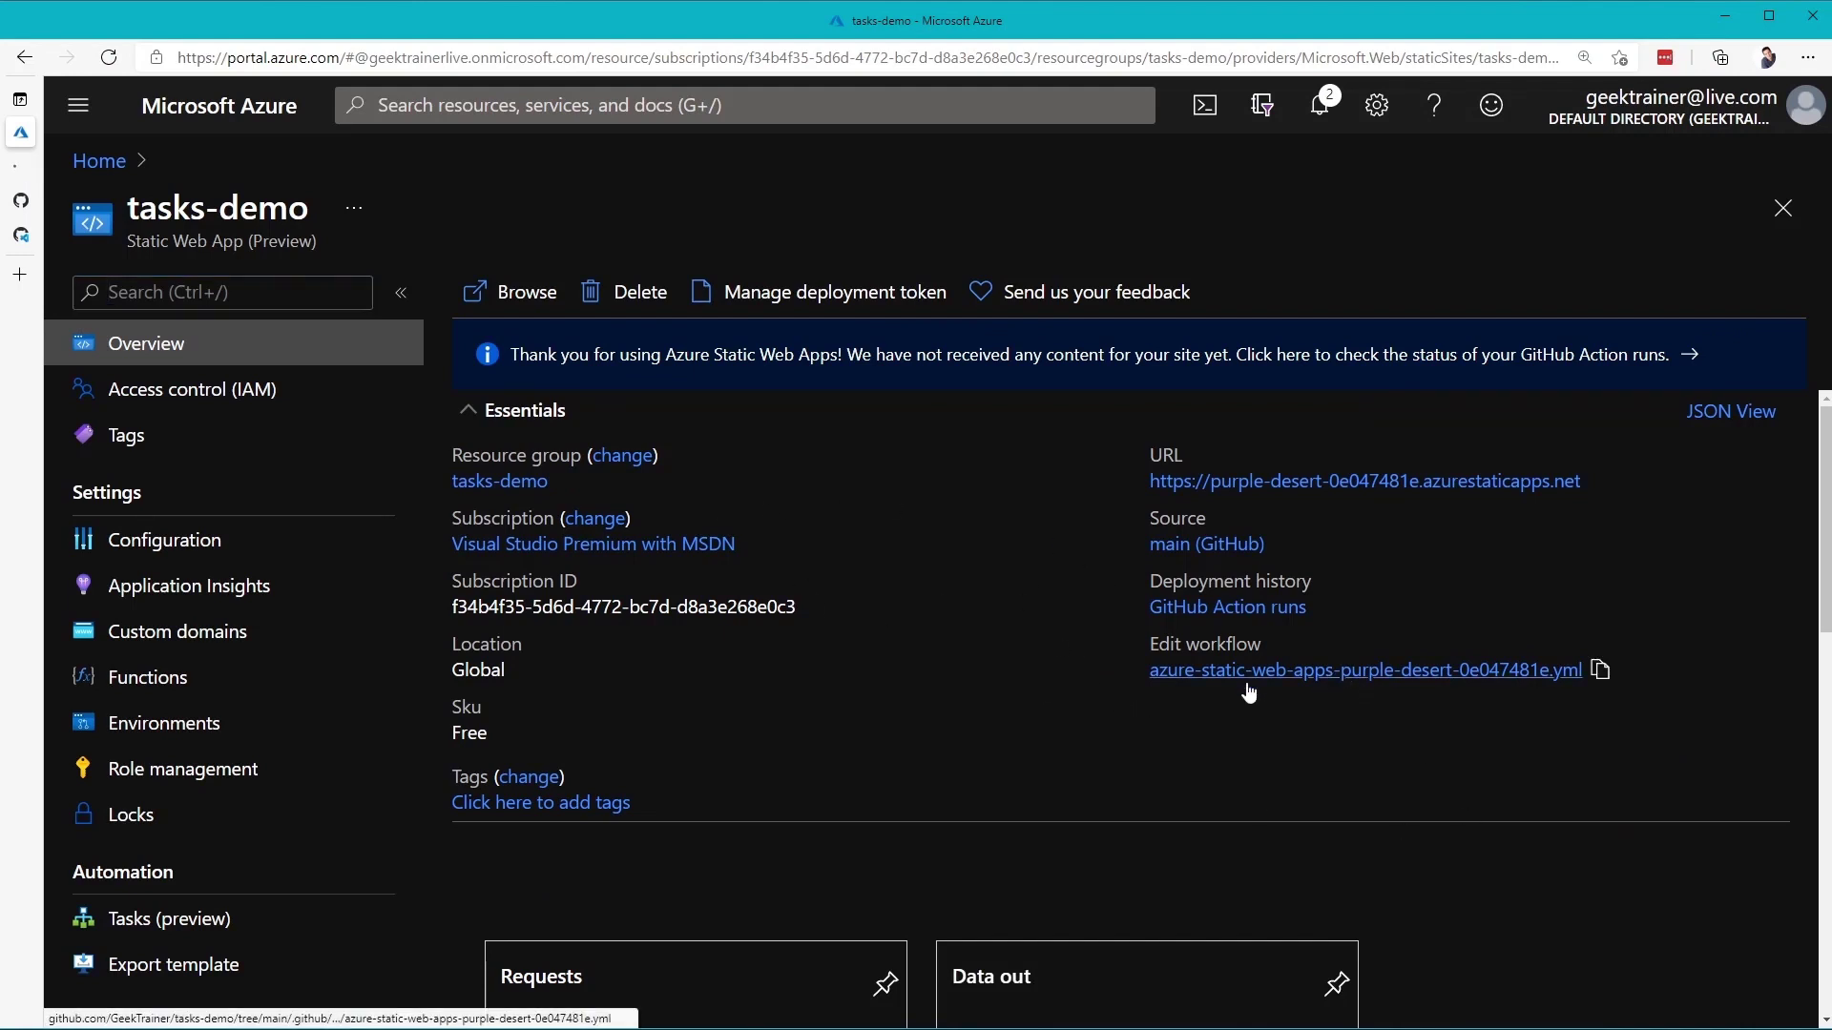
pyautogui.click(23, 167)
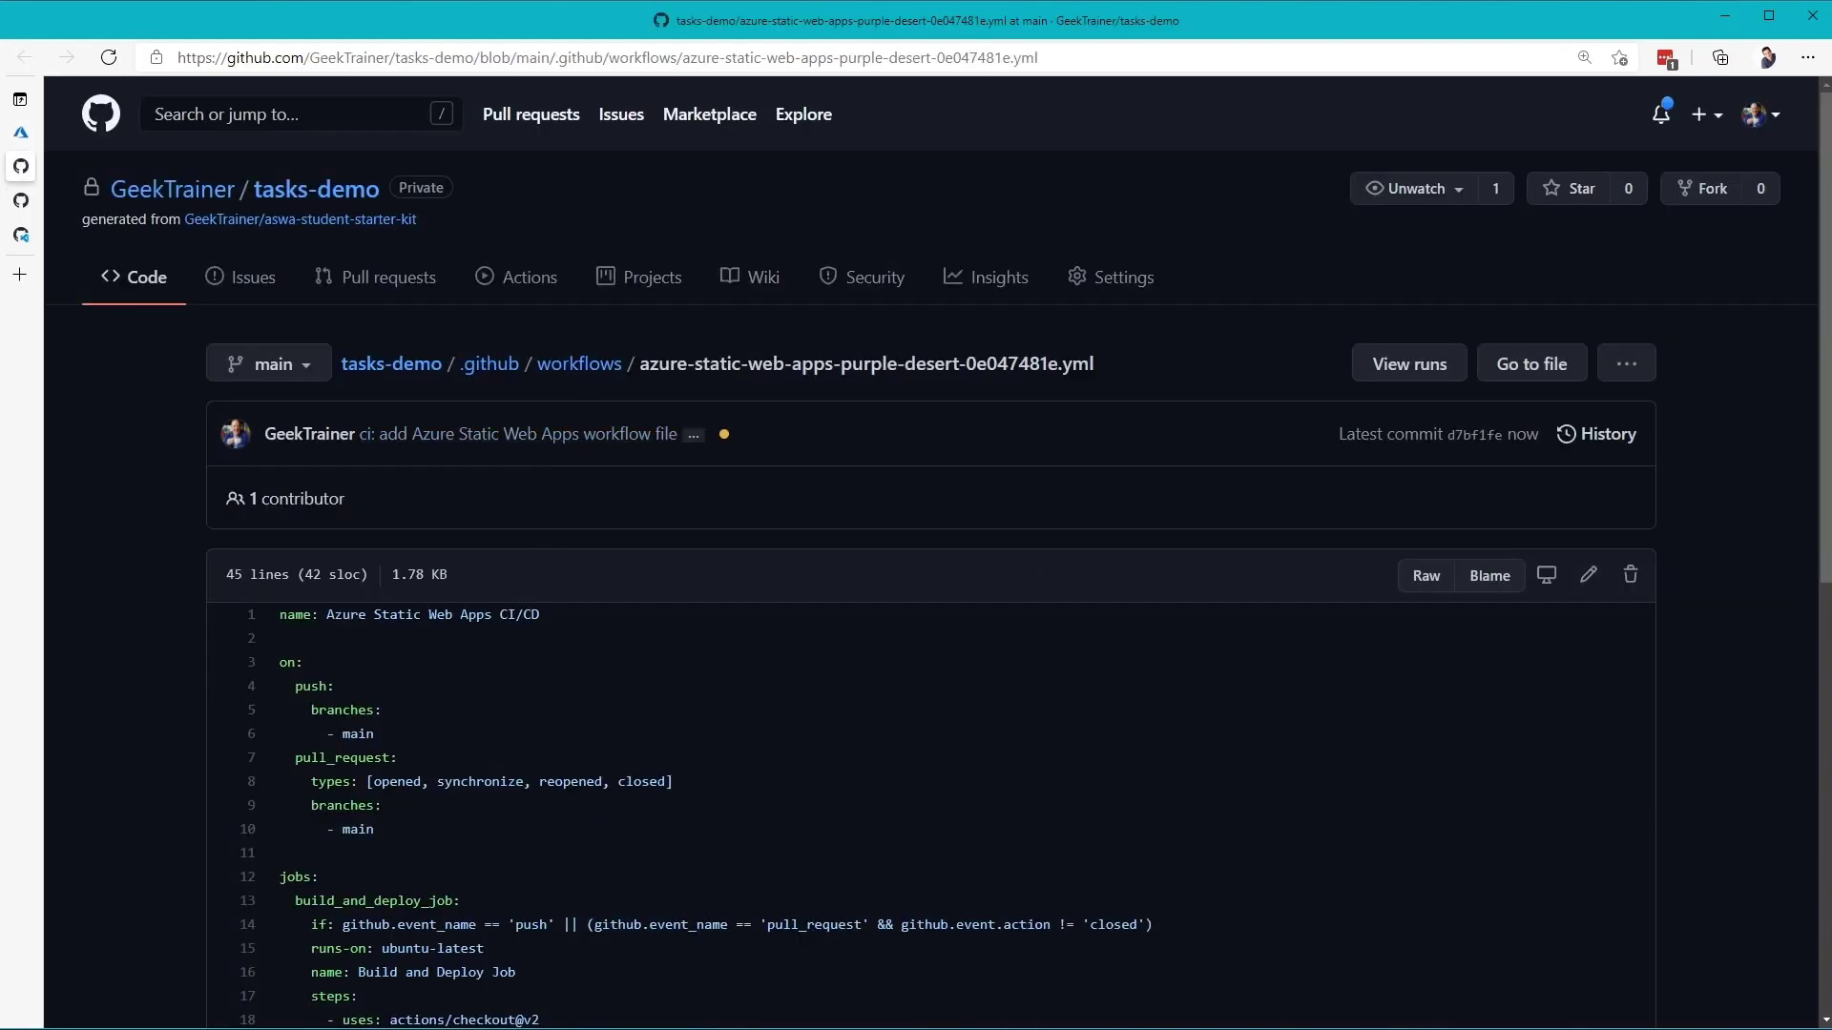
pyautogui.scroll(-6, 834, 775)
pyautogui.scroll(6, 1075, 786)
pyautogui.click(524, 279)
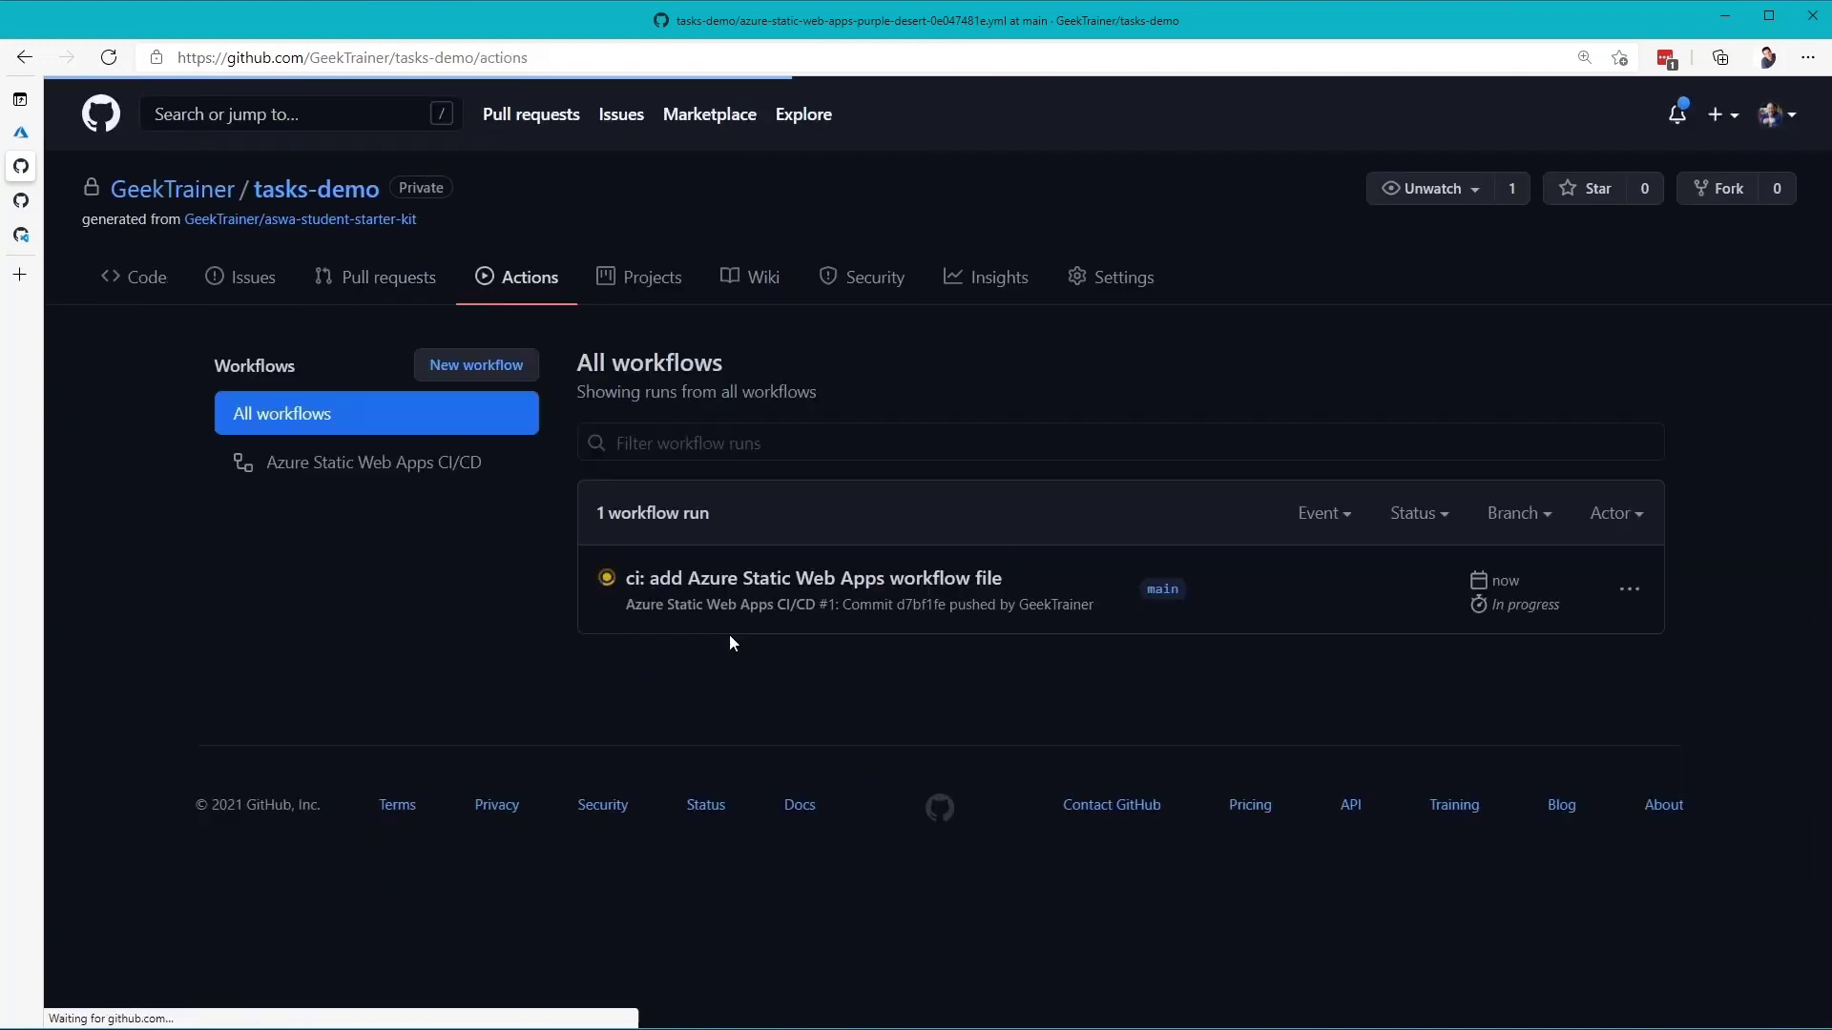
pyautogui.click(679, 589)
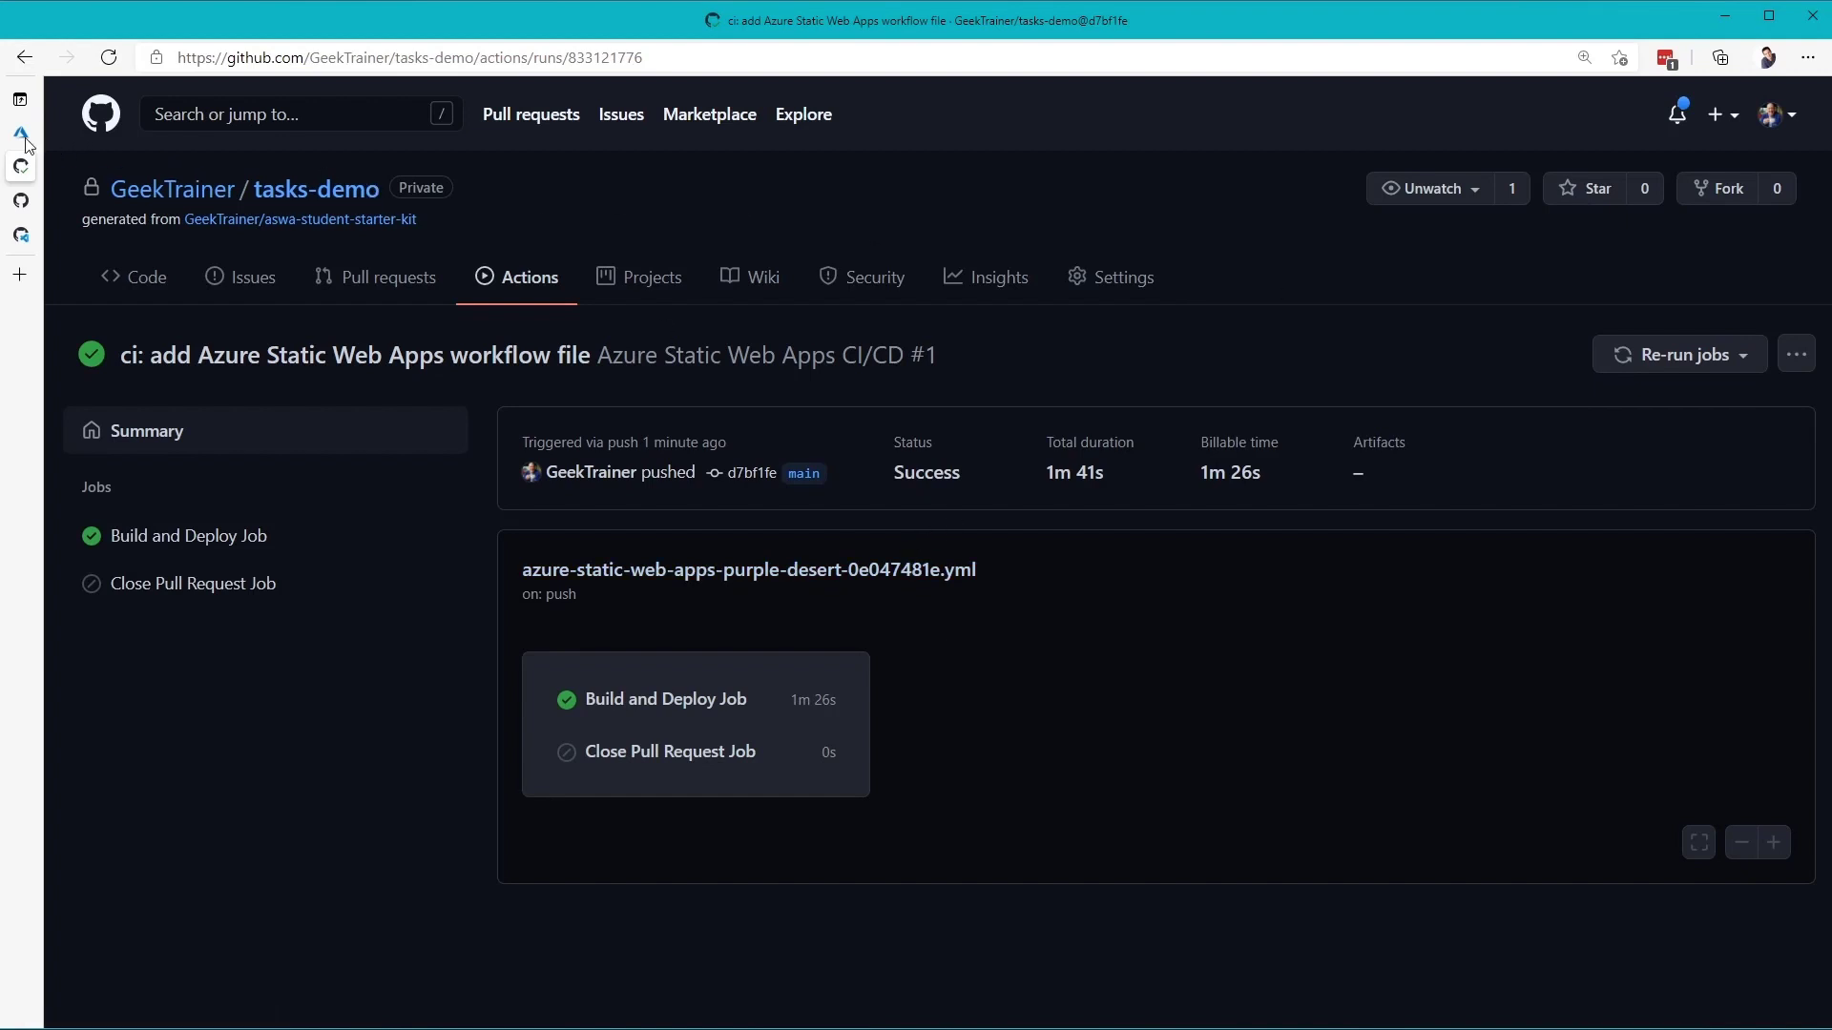
# Return to the tasks-demo resource in the Azure portal and open its deployed site URL in a separate tab for viewing
pyautogui.moveTo(26, 145)
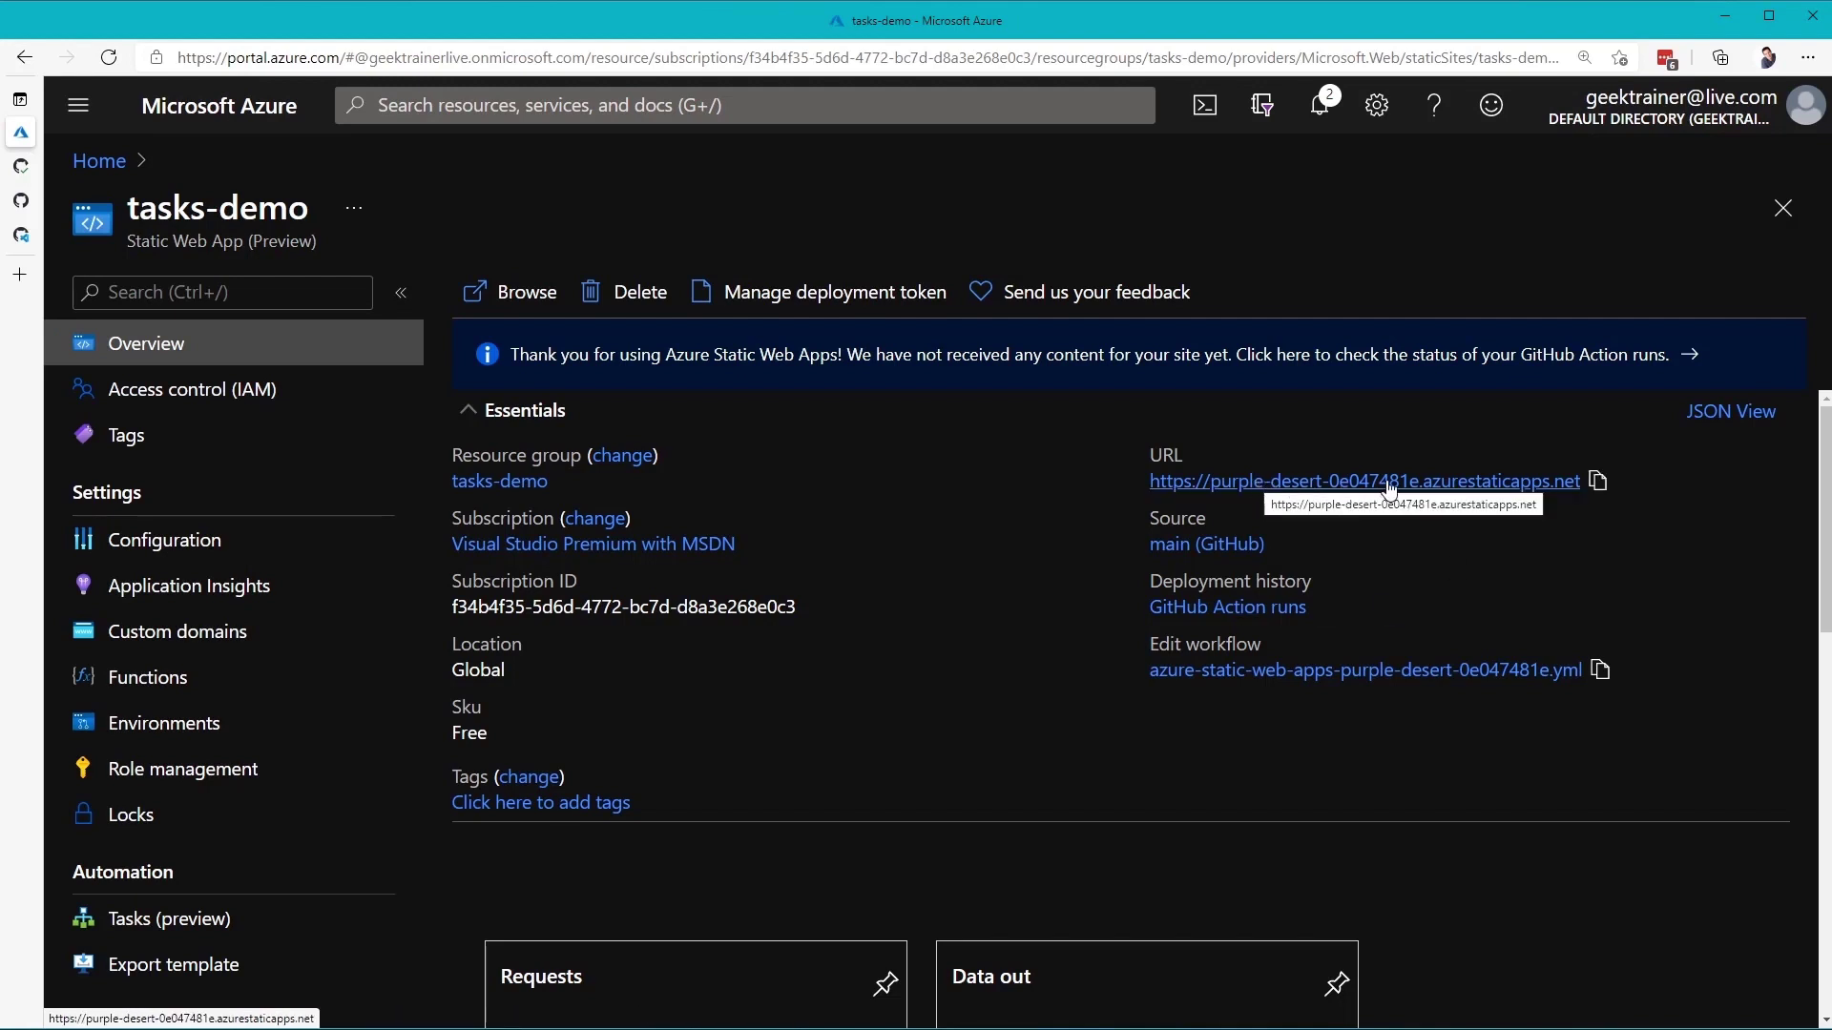
pyautogui.keyDown('ctrl'); pyautogui.click(1376, 483); pyautogui.keyUp('ctrl')
pyautogui.click(21, 203)
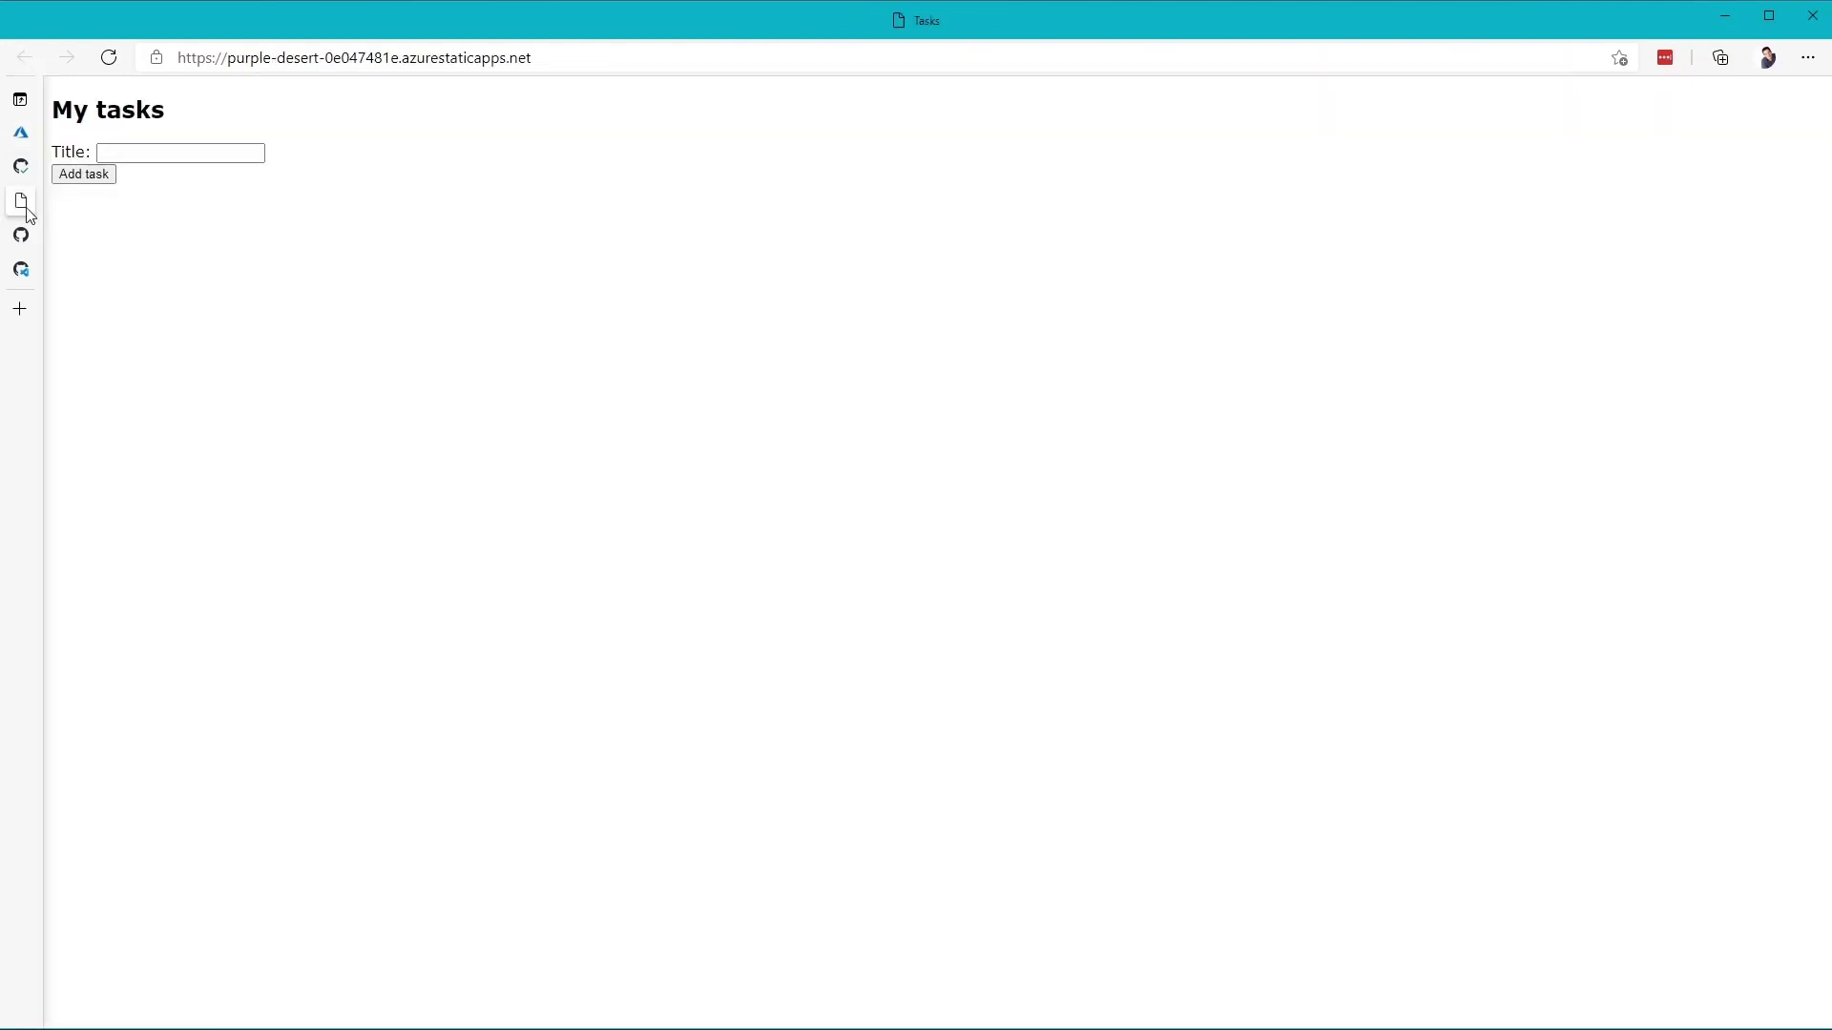
pyautogui.hotkey('ctrl', '+')
pyautogui.hotkey('ctrl', '+')
pyautogui.hotkey('ctrl', '+')
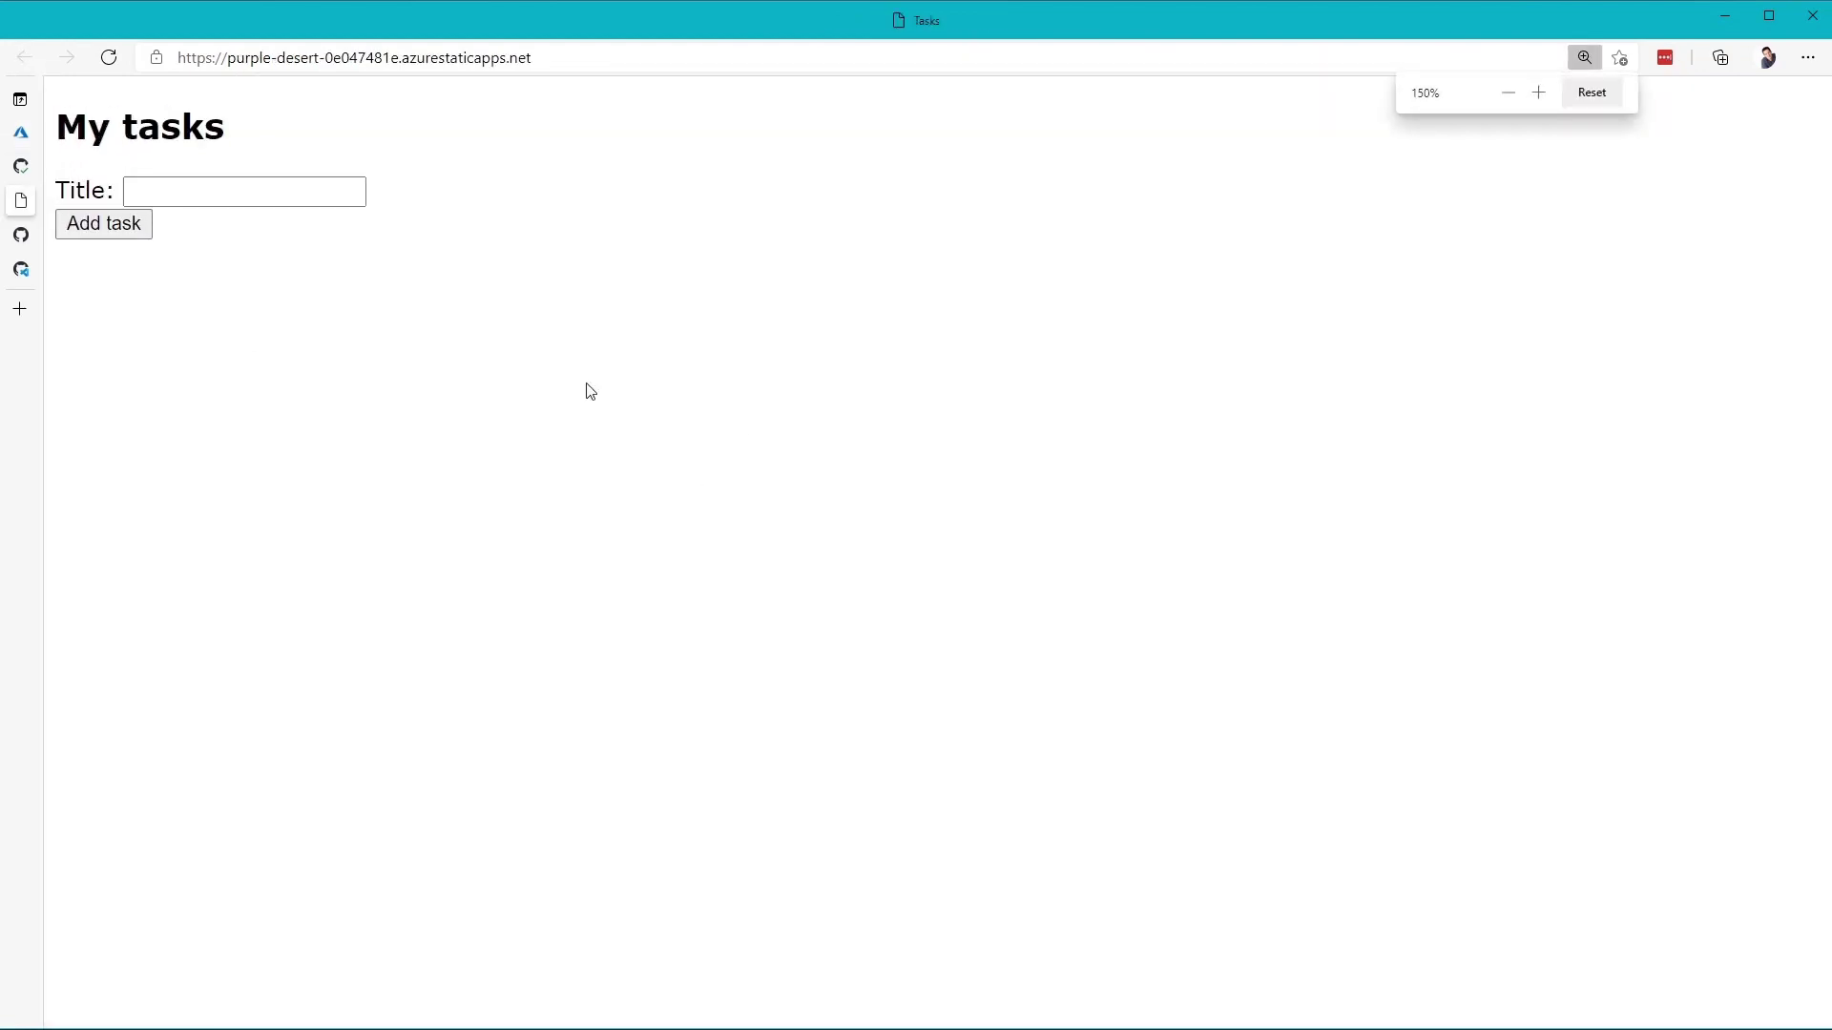
pyautogui.hotkey('ctrl', '+')
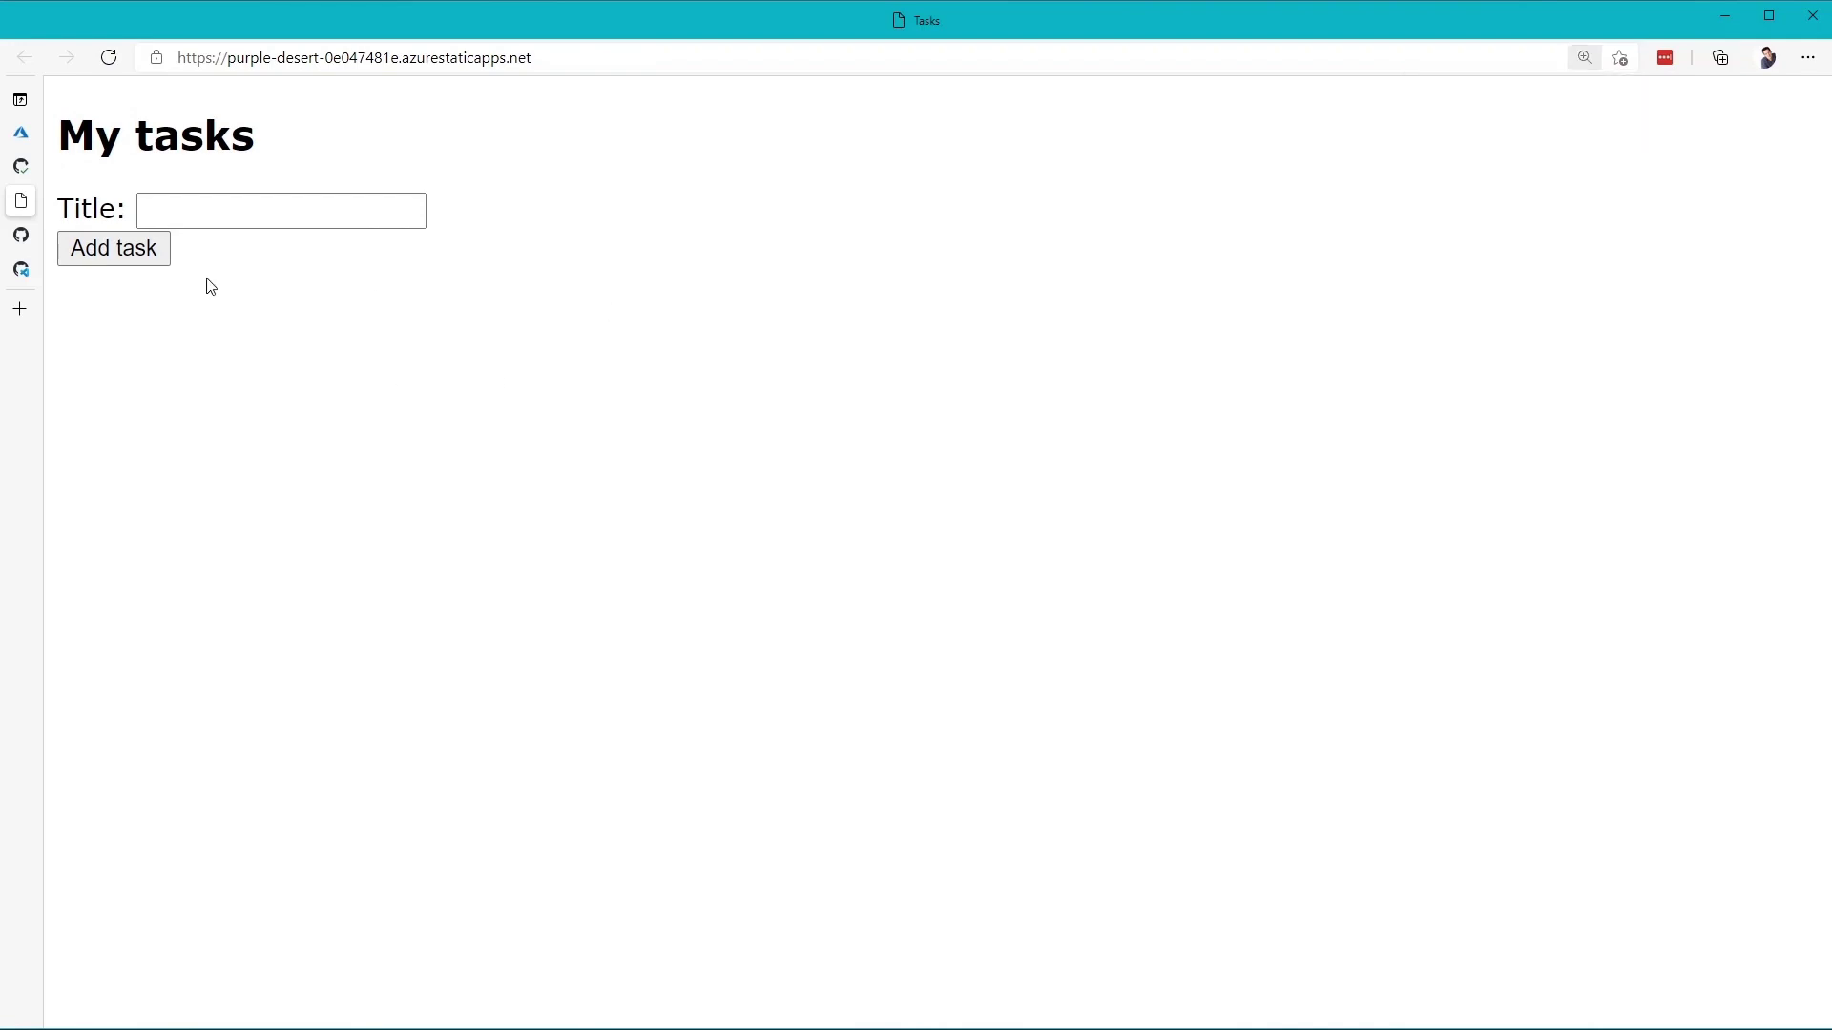